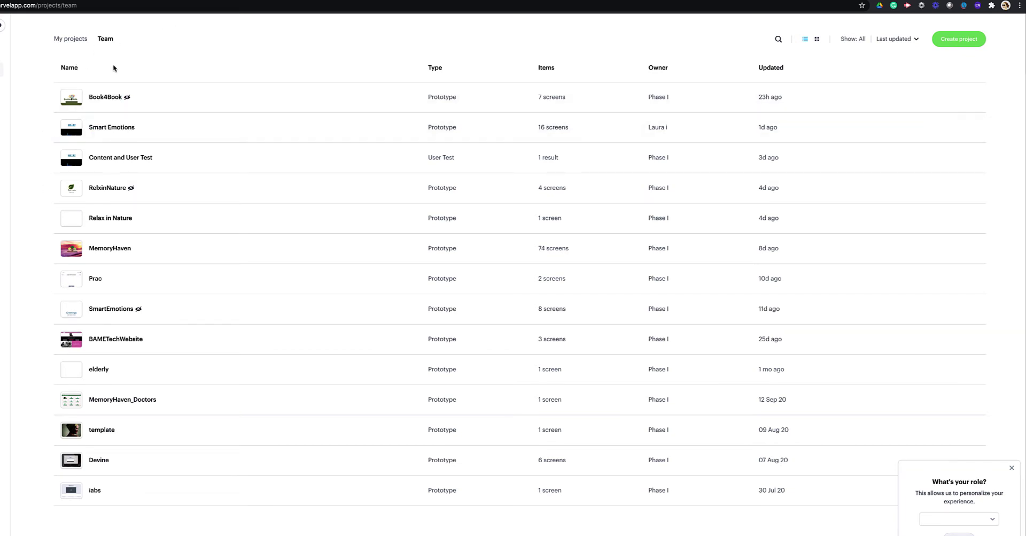
# - Create a prototype project named Proof for iPhone 12 and start a blank Marvel design in it
pyautogui.click(965, 43)
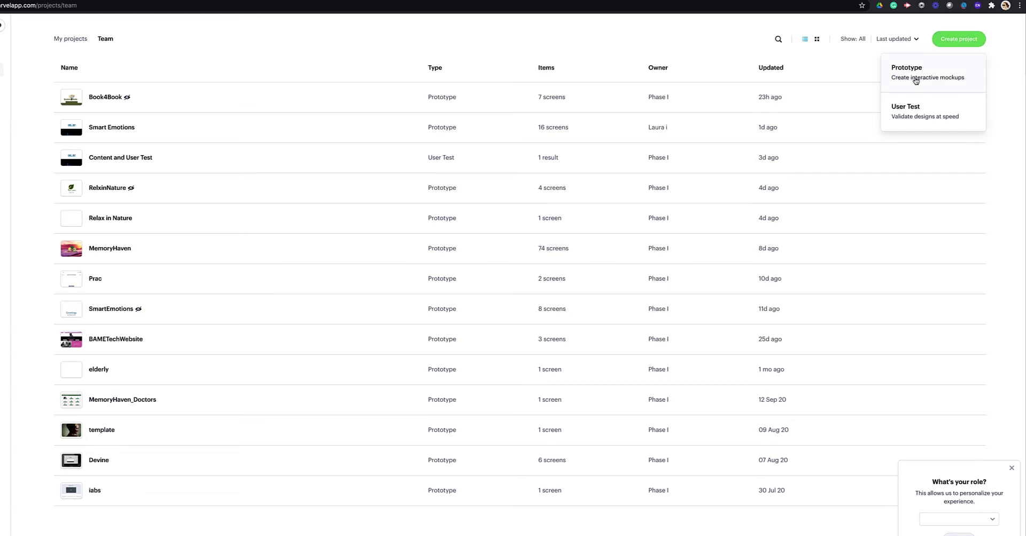
pyautogui.click(916, 79)
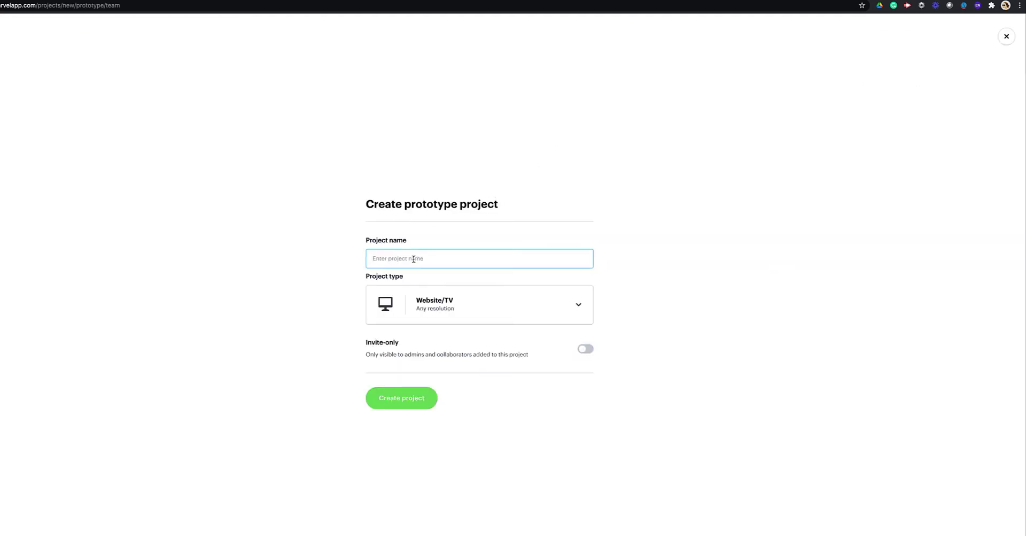
pyautogui.write('Proof')
pyautogui.click(543, 307)
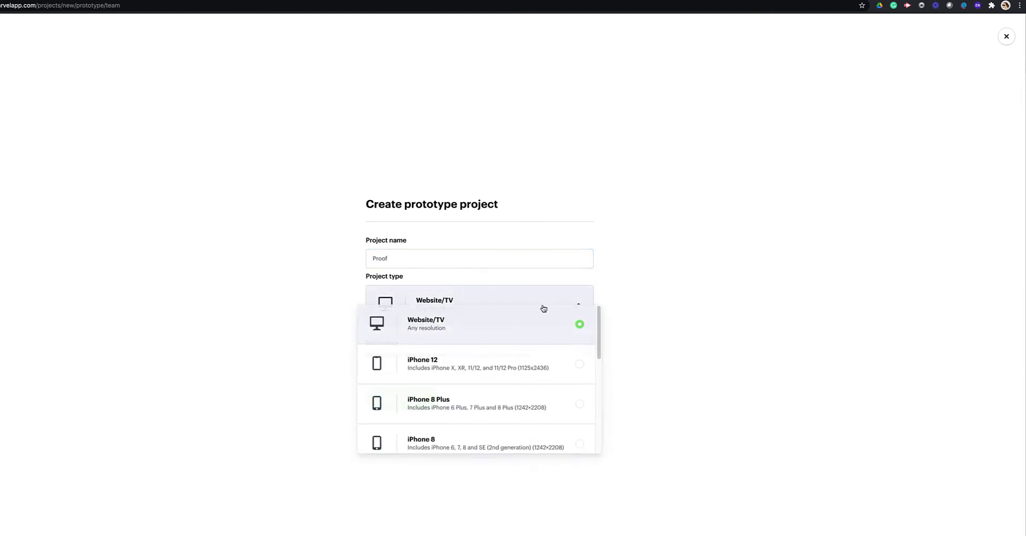
pyautogui.click(440, 365)
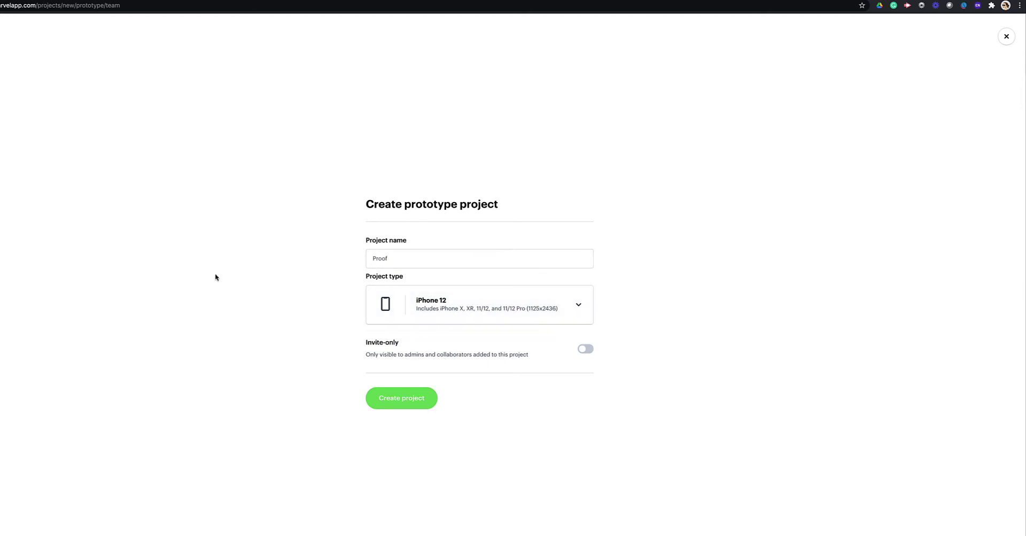
pyautogui.click(412, 404)
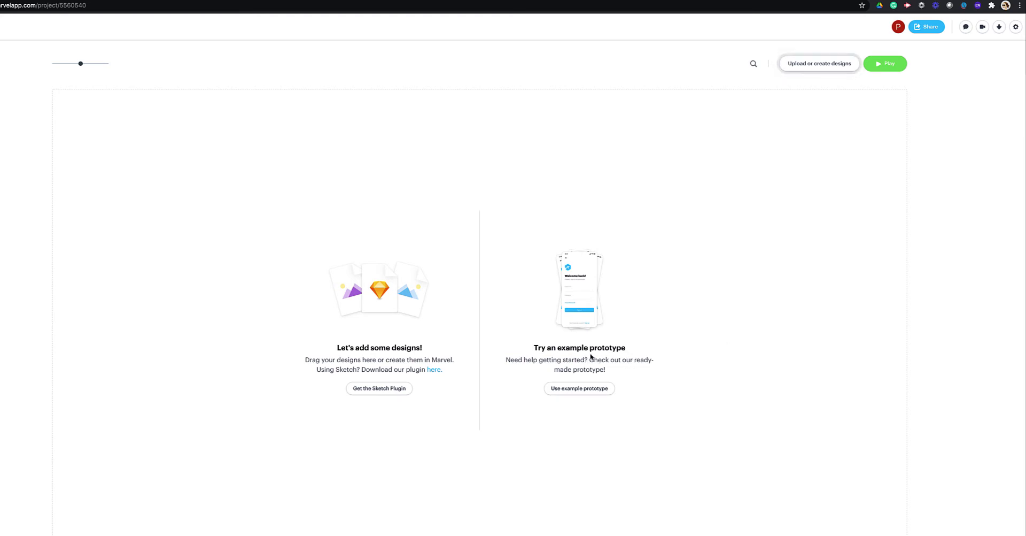
pyautogui.click(828, 64)
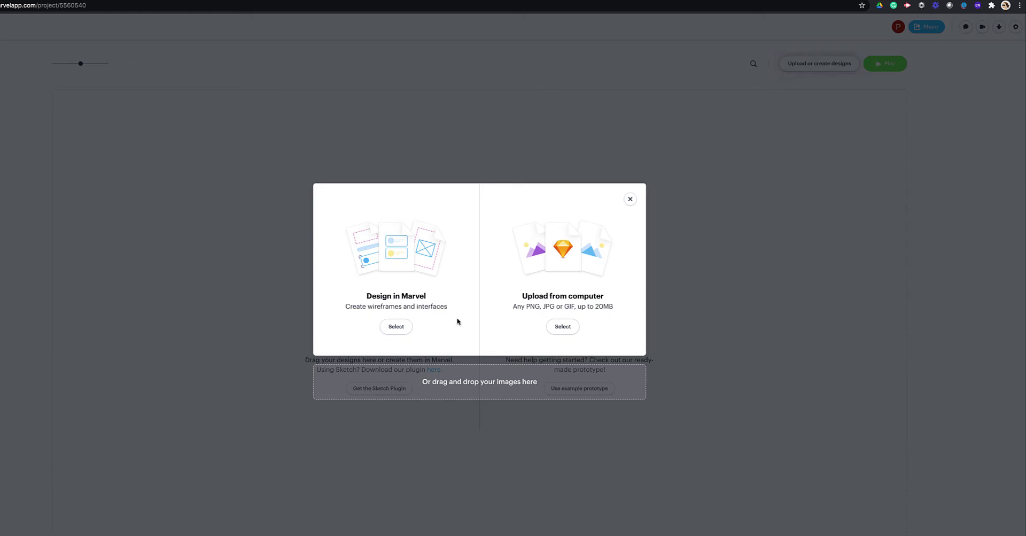
pyautogui.click(397, 331)
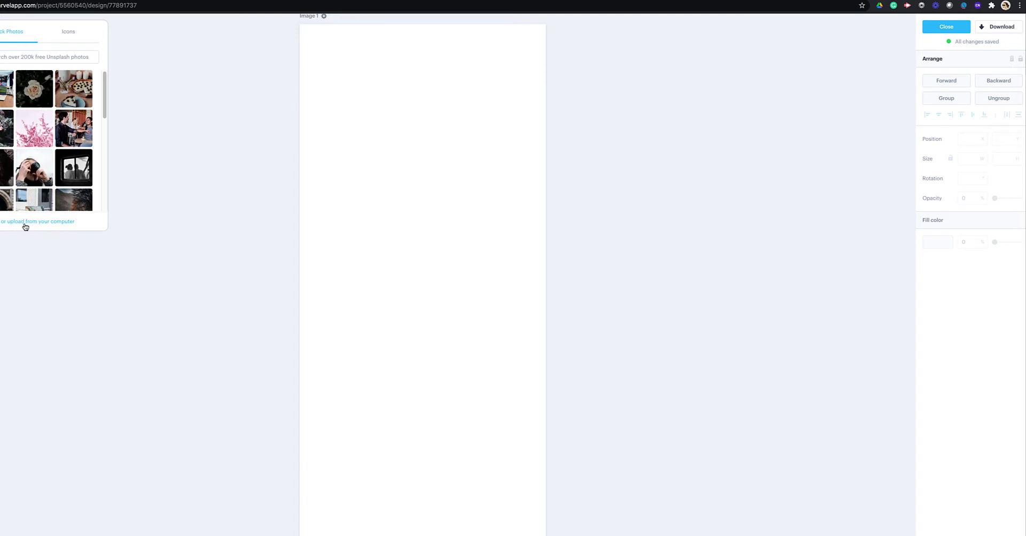
# - Upload LOGO.png from the Proof folder and place it in the upper part of the artboard at about X 142, Y 612
pyautogui.click(58, 224)
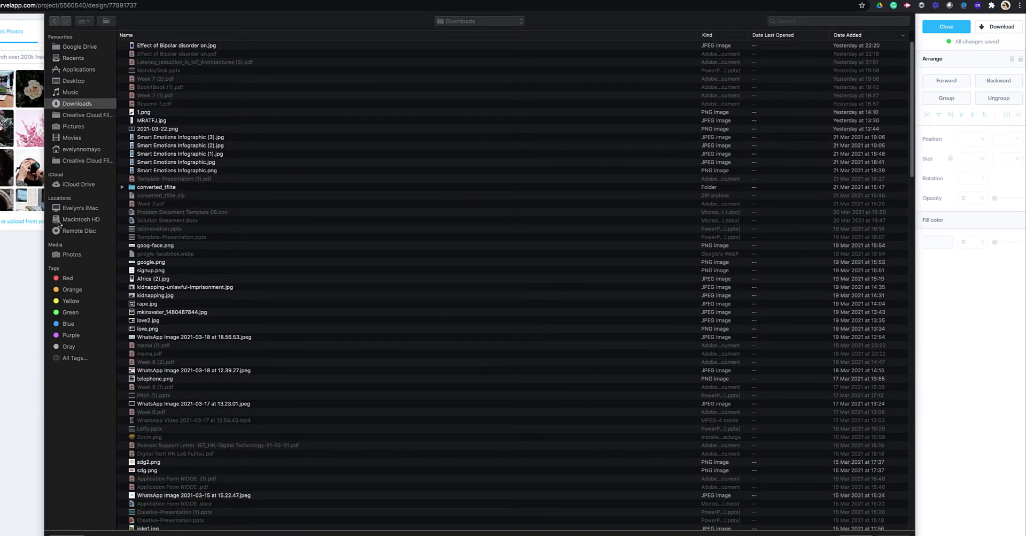
pyautogui.click(459, 22)
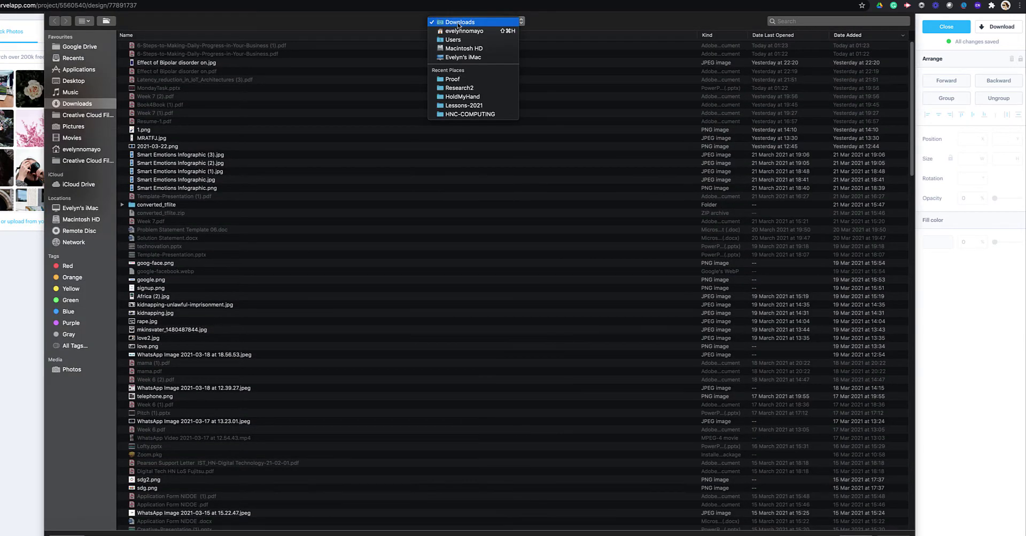
pyautogui.click(461, 81)
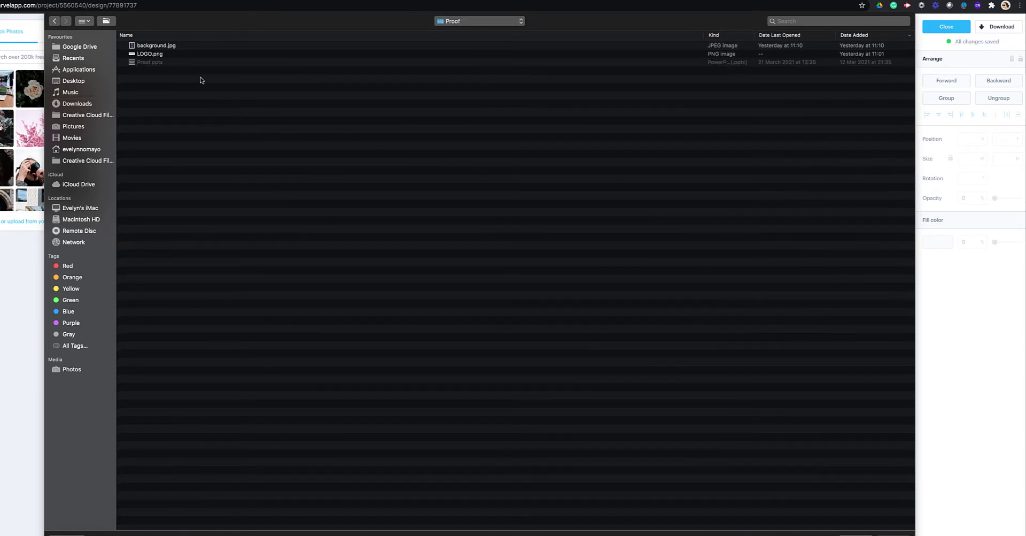
pyautogui.click(152, 64)
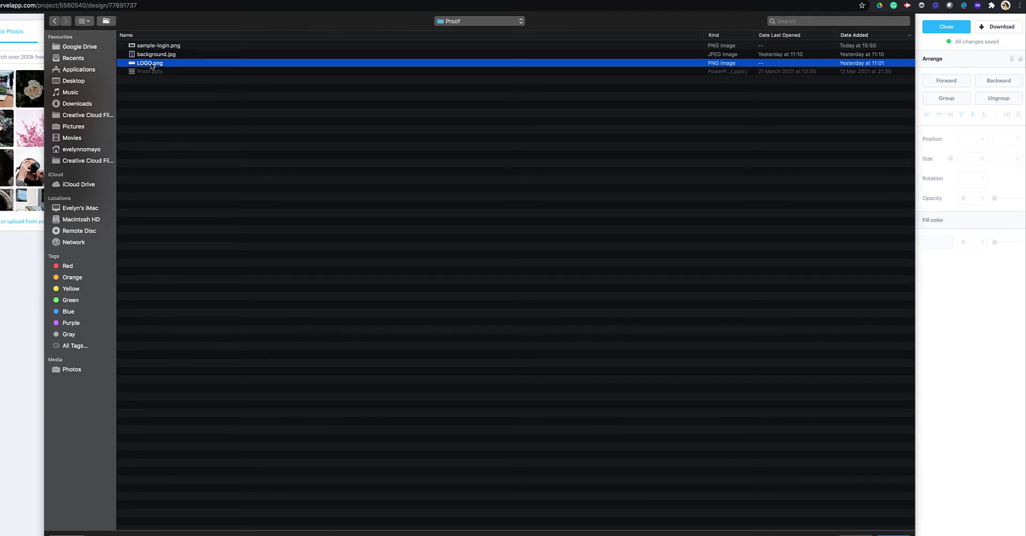
pyautogui.doubleClick(153, 64)
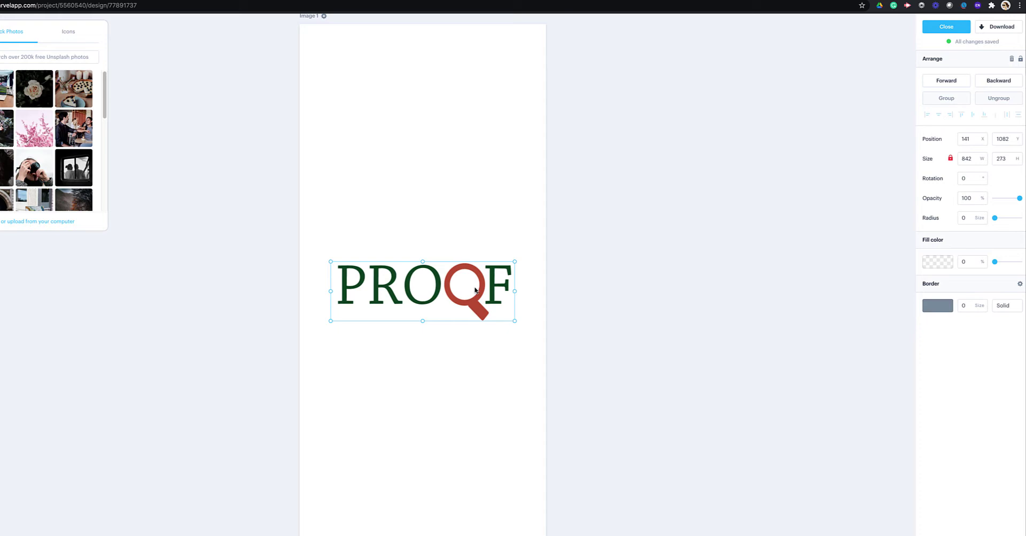
pyautogui.moveTo(479, 294); pyautogui.dragTo(479, 191)
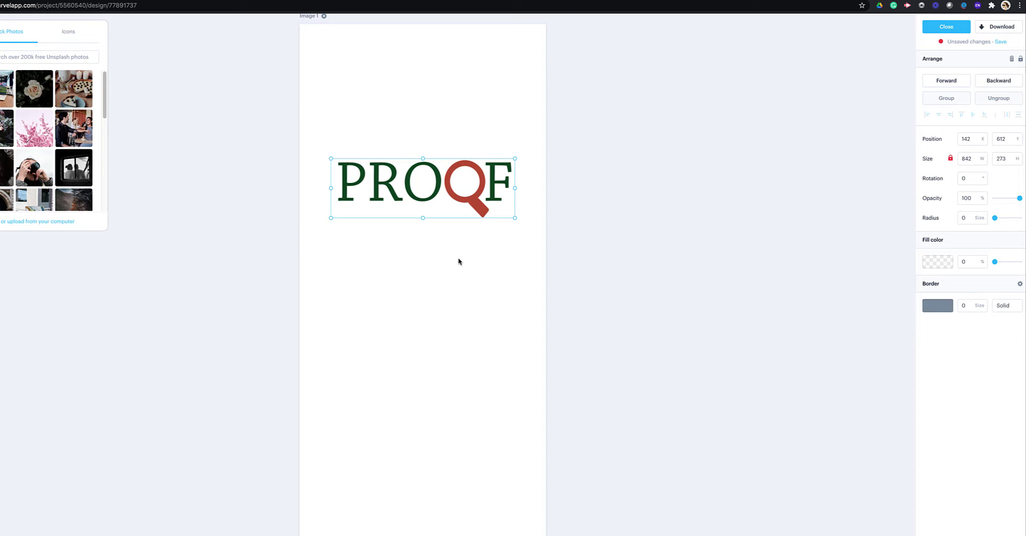
# - Upload sample-login.png, enlarge it to about 1582 × 884, and place it outside the artboard's left edge as a reference
pyautogui.click(36, 222)
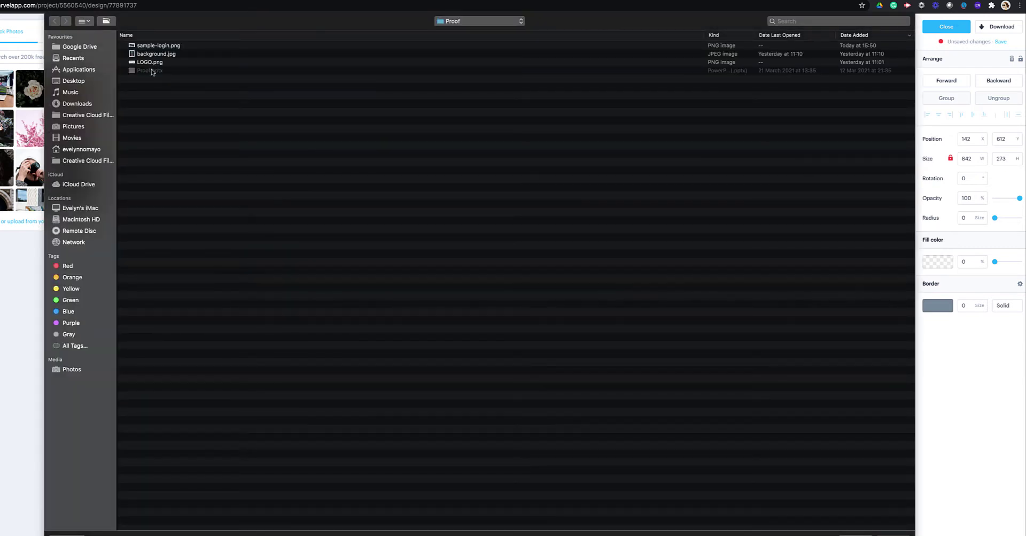
pyautogui.doubleClick(149, 46)
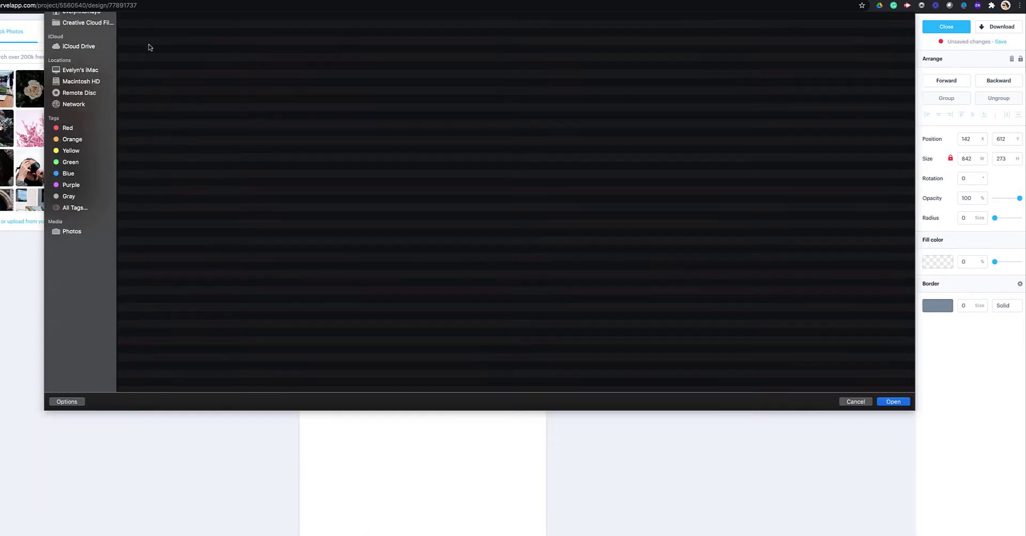
pyautogui.moveTo(432, 297); pyautogui.dragTo(737, 209)
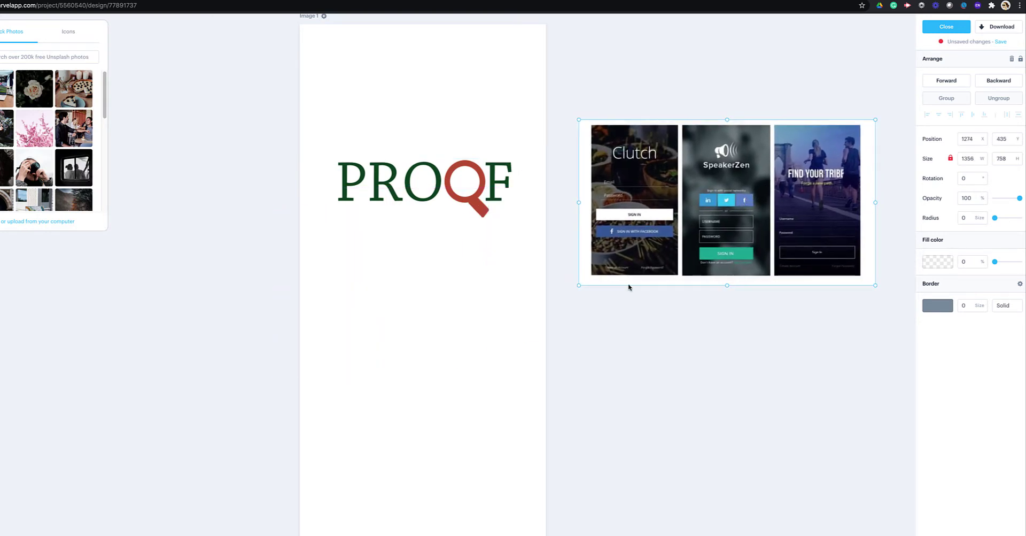
pyautogui.moveTo(579, 286); pyautogui.dragTo(529, 348)
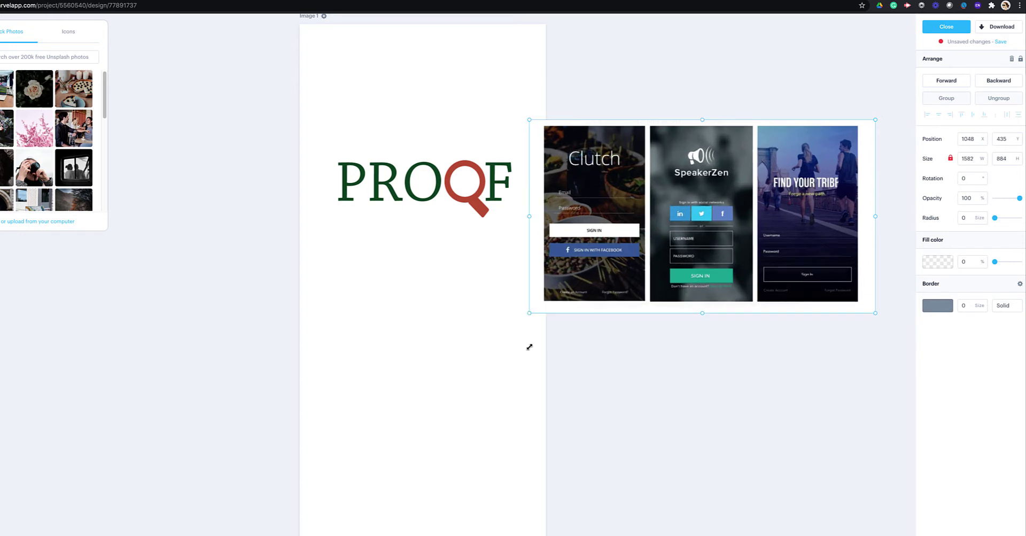
pyautogui.moveTo(791, 220); pyautogui.dragTo(221, 359)
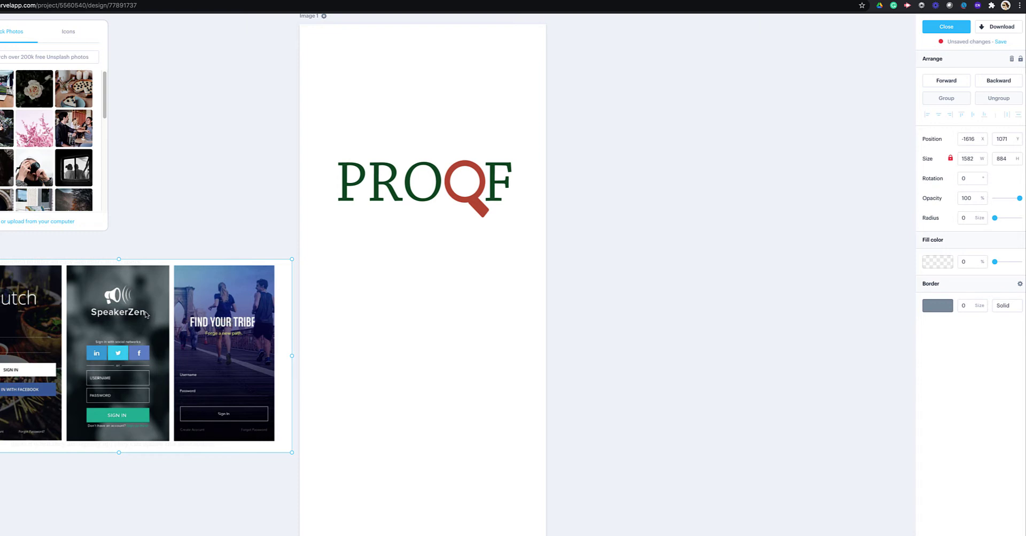
# - Search the stock photos for "blur" and add the black-and-white city skyline photo to the artboard
pyautogui.click(0, 58)
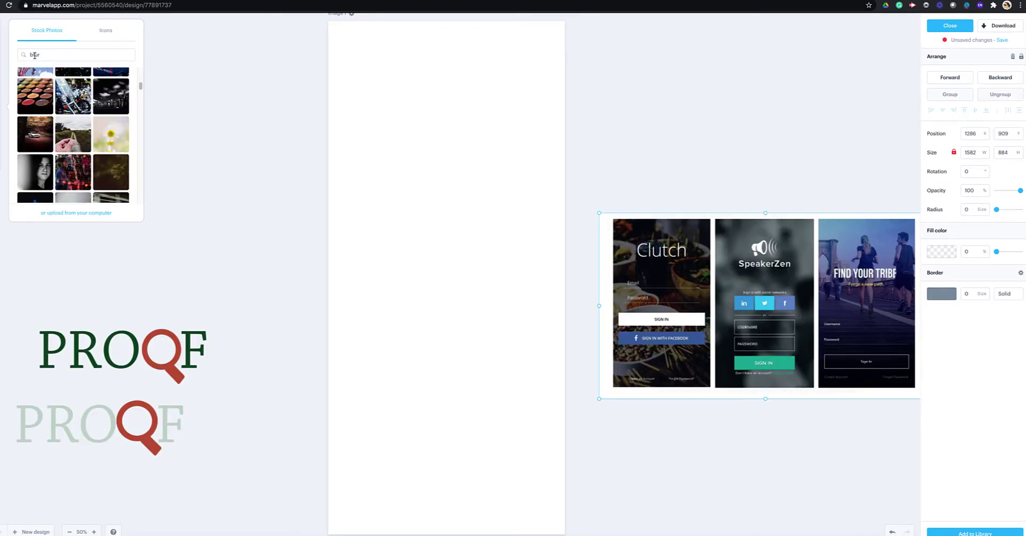
pyautogui.write('blur')
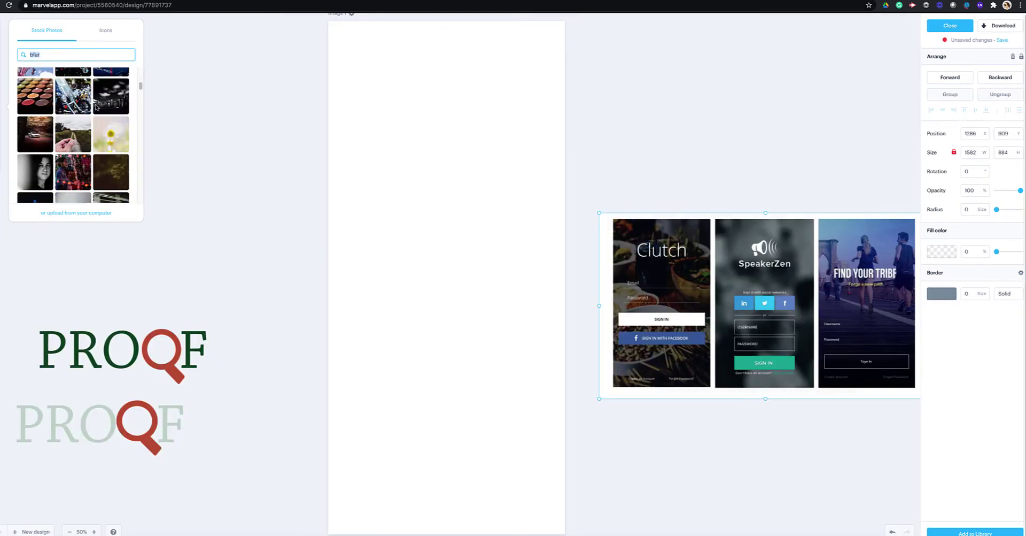
pyautogui.scroll(2, 91, 115)
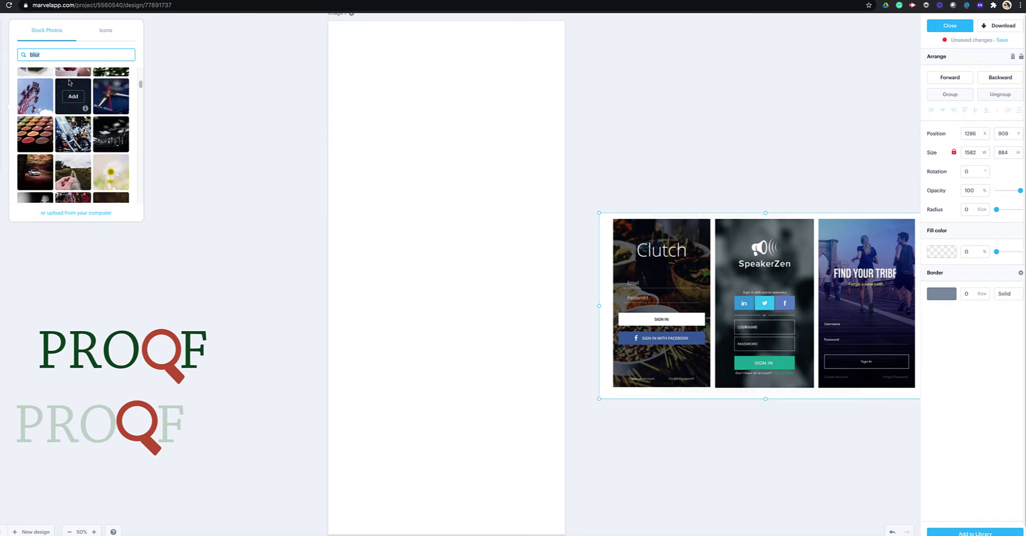
pyautogui.click(113, 135)
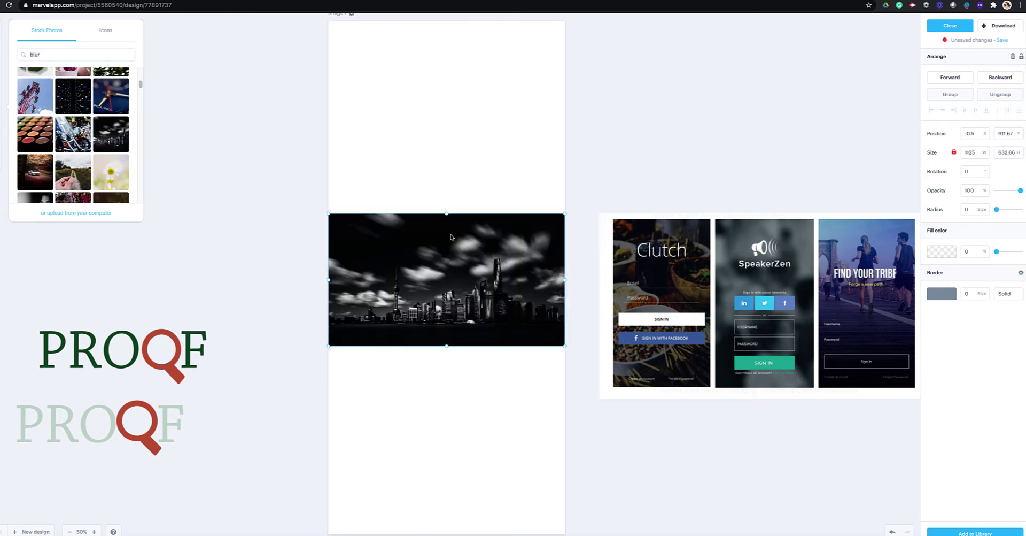
# - Move the skyline photo to the artboard's top edge and the sample login image farther from the artboard, to about X 1714, Y 581
pyautogui.moveTo(481, 247); pyautogui.dragTo(486, 155)
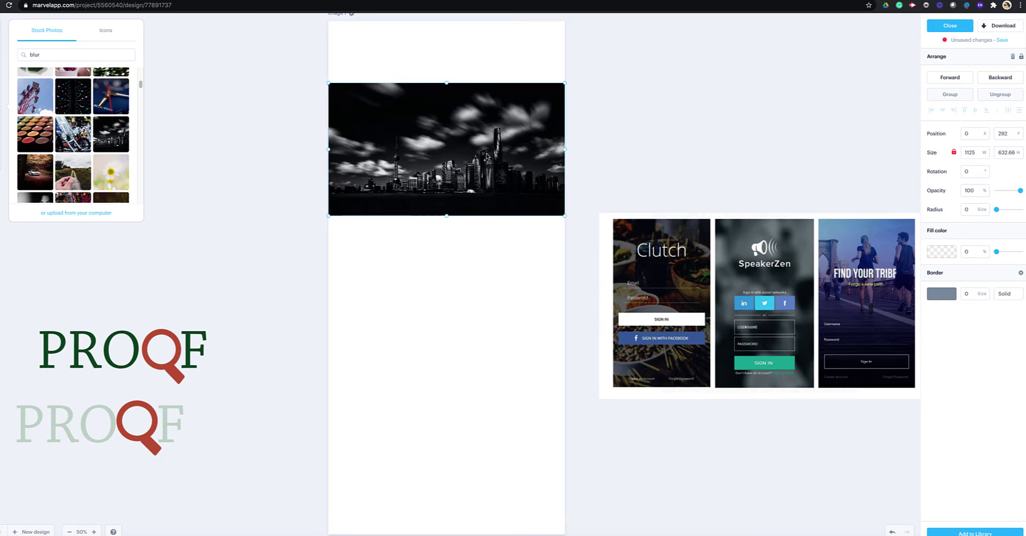
pyautogui.moveTo(710, 277); pyautogui.dragTo(800, 209)
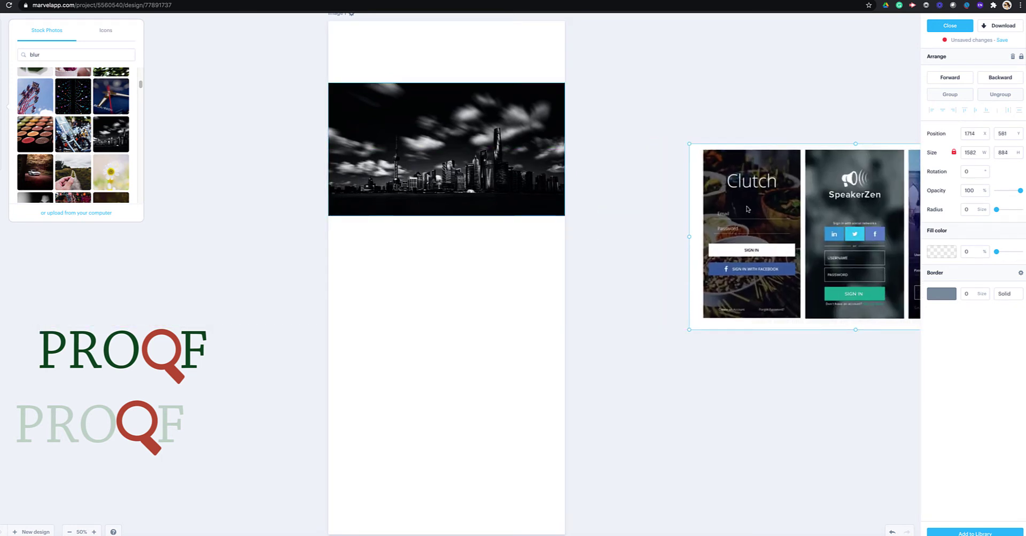
pyautogui.moveTo(486, 148); pyautogui.dragTo(475, 84)
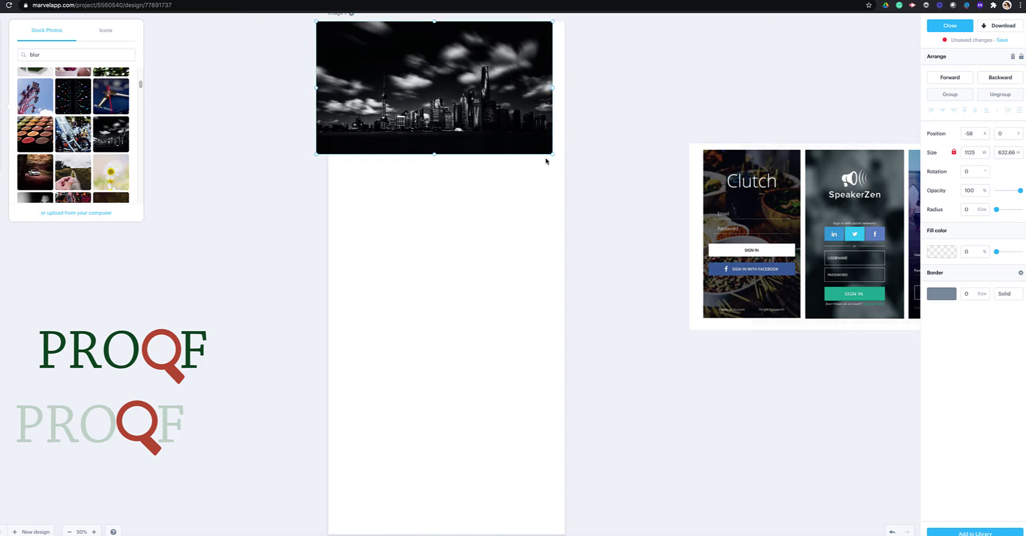
# - Try to cover the artboard with the skyline photo by enlarging it to about 4390 × 2469 and repositioning it, and delete the photo
pyautogui.moveTo(553, 153); pyautogui.dragTo(1024, 466)
pyautogui.moveTo(317, 414); pyautogui.dragTo(142, 464)
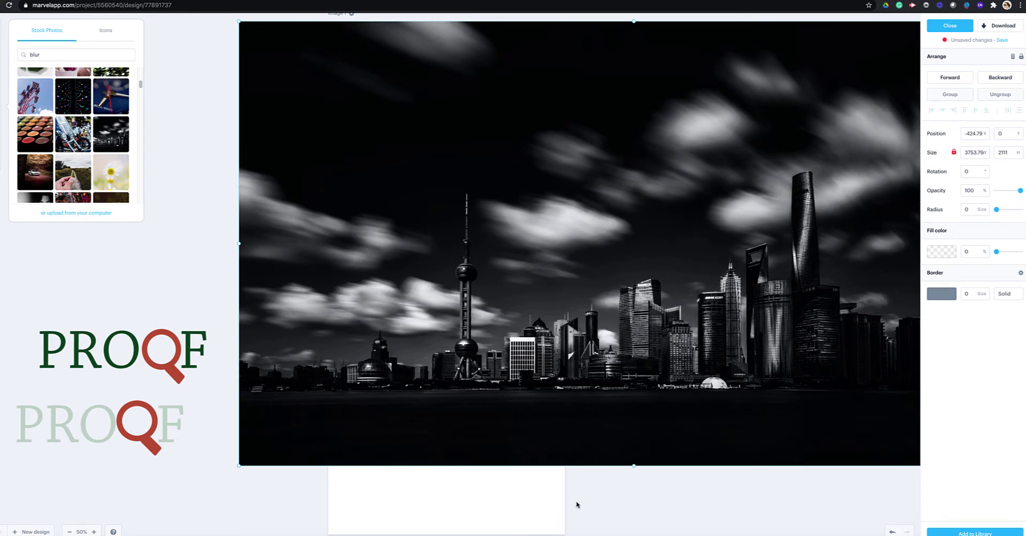
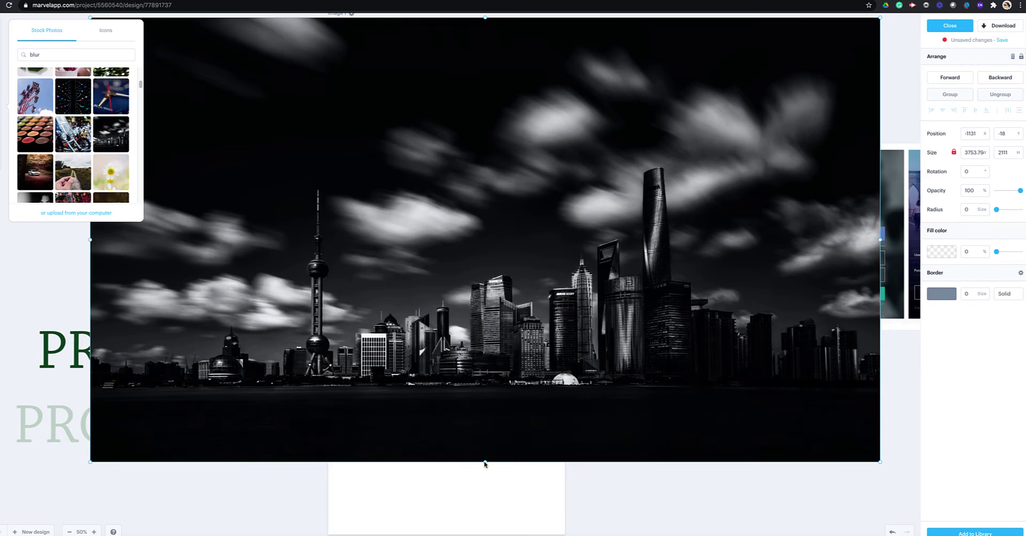
pyautogui.moveTo(485, 462); pyautogui.dragTo(502, 535)
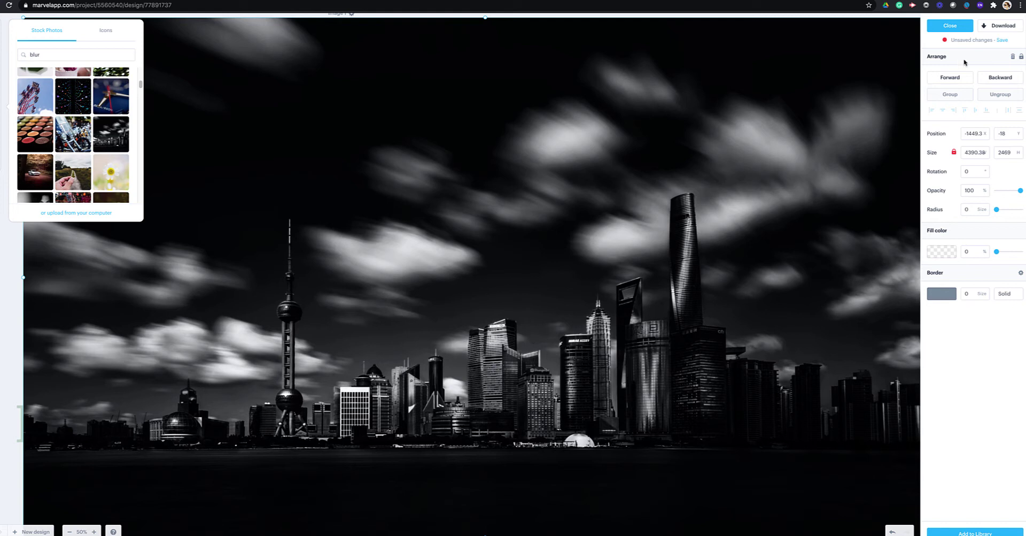
pyautogui.moveTo(998, 60)
pyautogui.moveTo(361, 222); pyautogui.dragTo(488, 261)
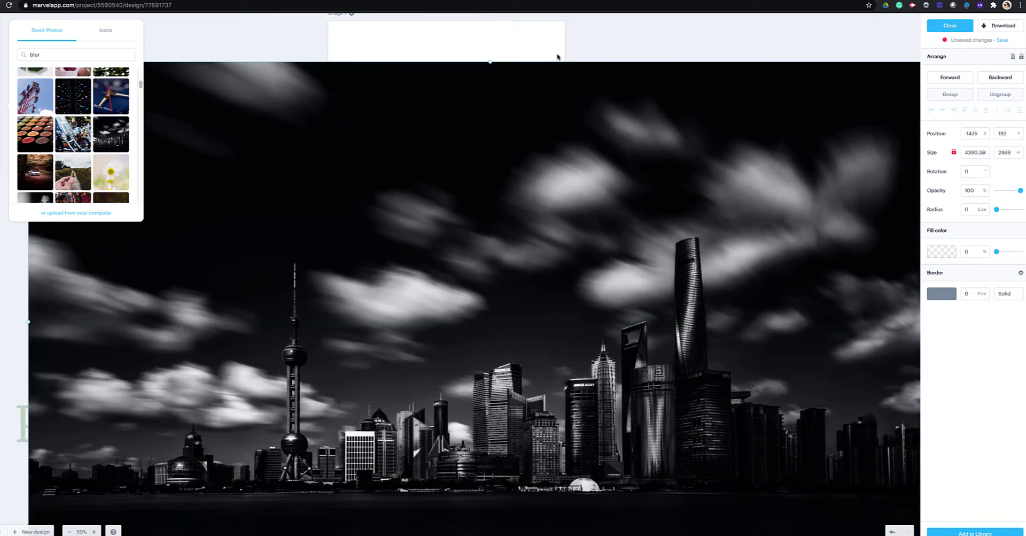
pyautogui.moveTo(430, 198); pyautogui.dragTo(424, 151)
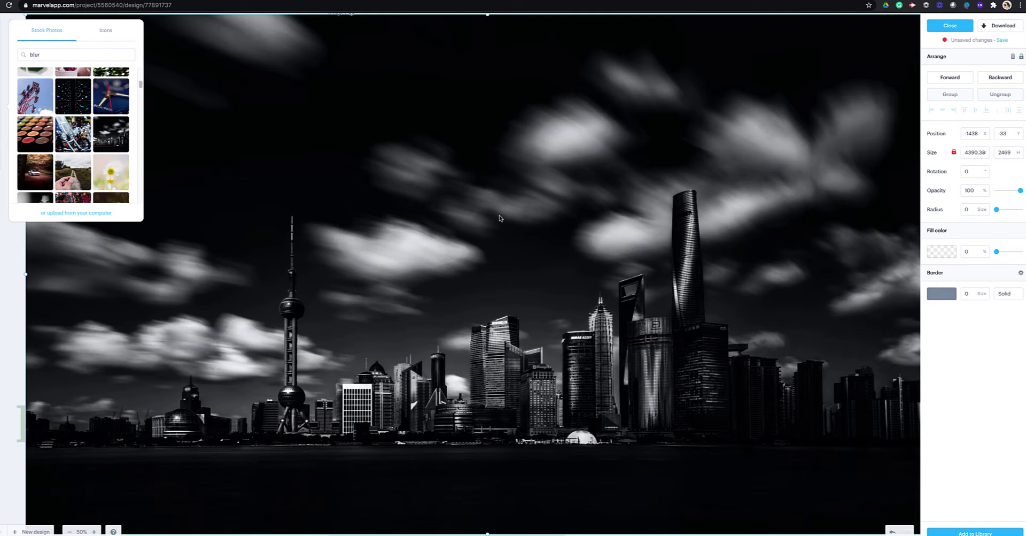
pyautogui.press('Delete')
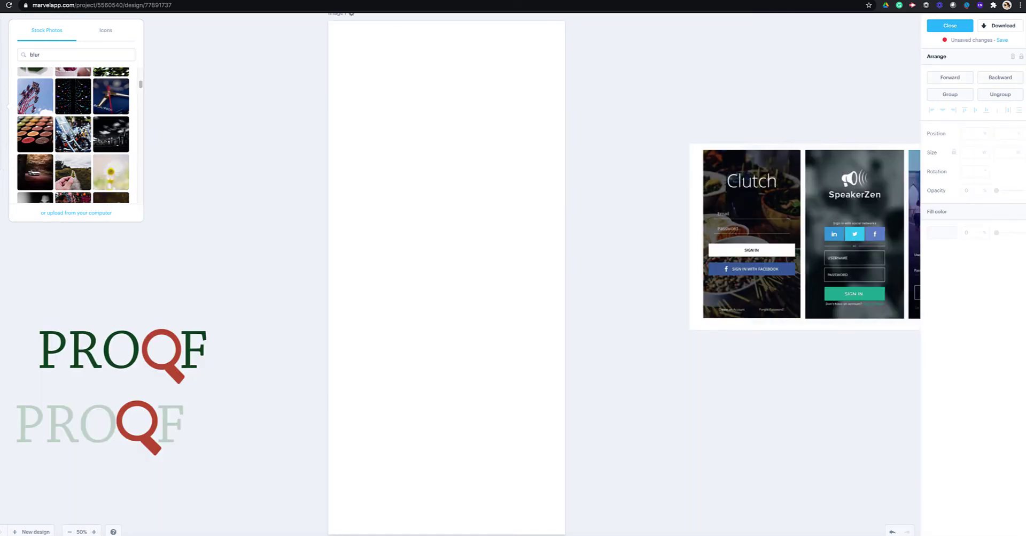
# - Upload the portrait-cropped skyline image from the Proof folder, align it to the artboard's top-left corner, and enlarge it to about 1133 × 2450
pyautogui.click(64, 213)
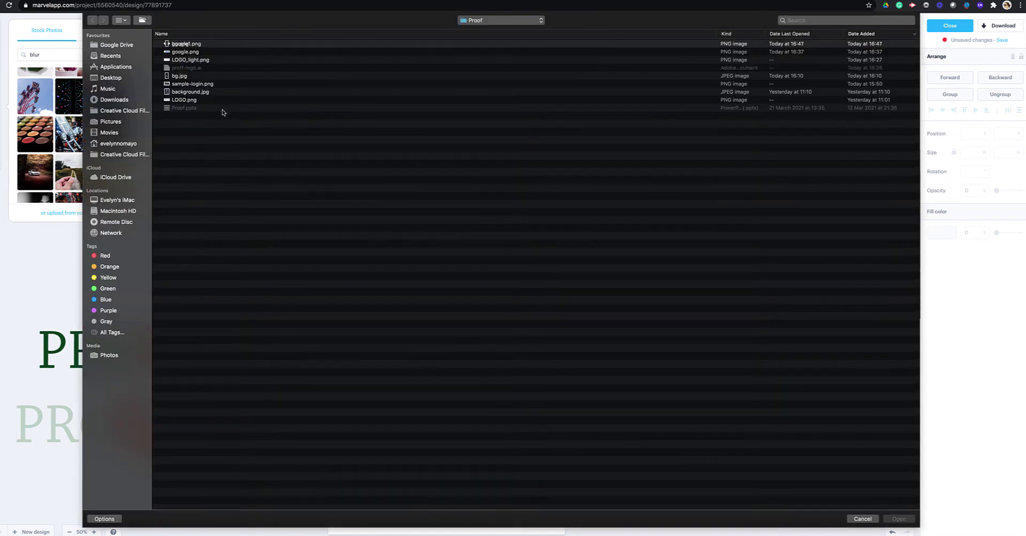
pyautogui.doubleClick(176, 45)
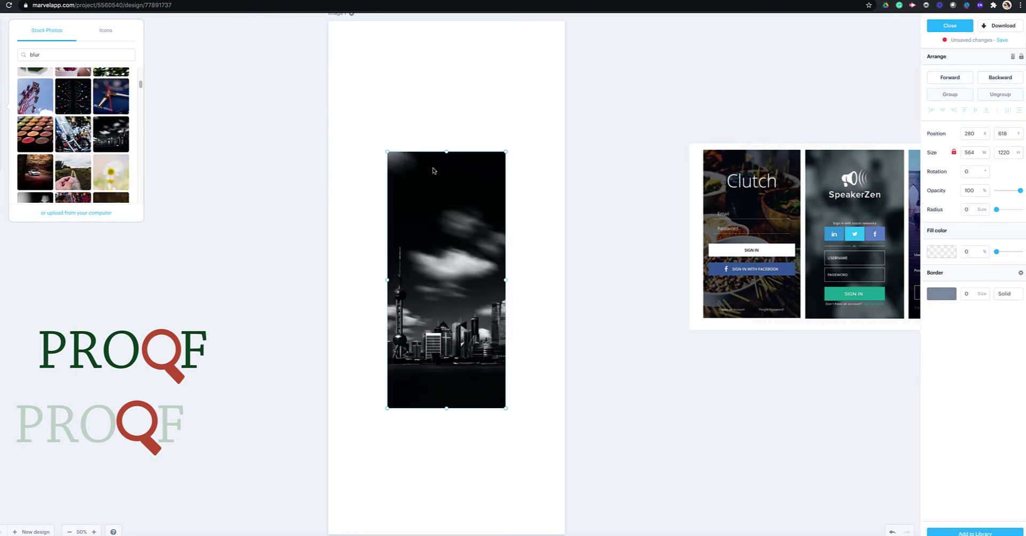
pyautogui.moveTo(470, 225); pyautogui.dragTo(423, 116)
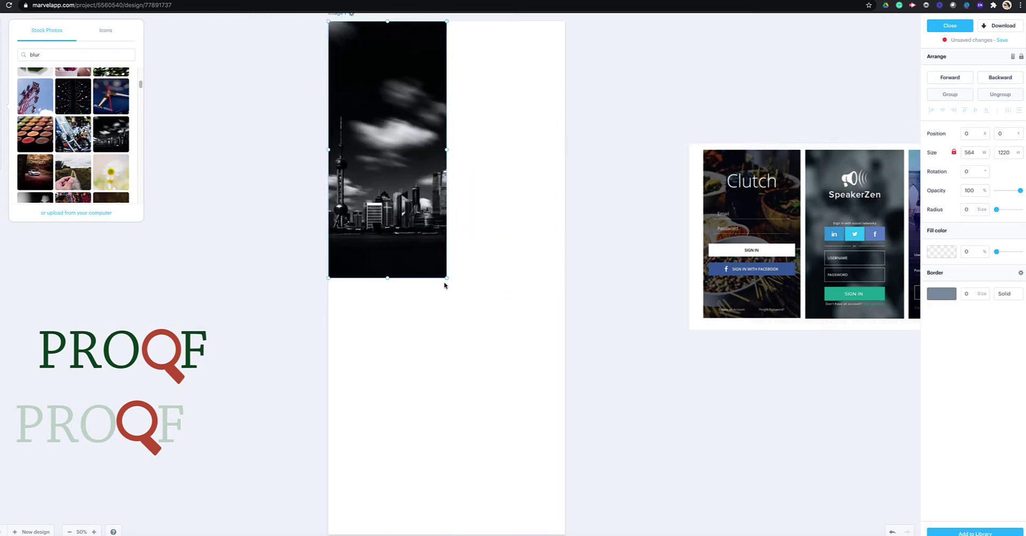
pyautogui.moveTo(447, 279); pyautogui.dragTo(616, 535)
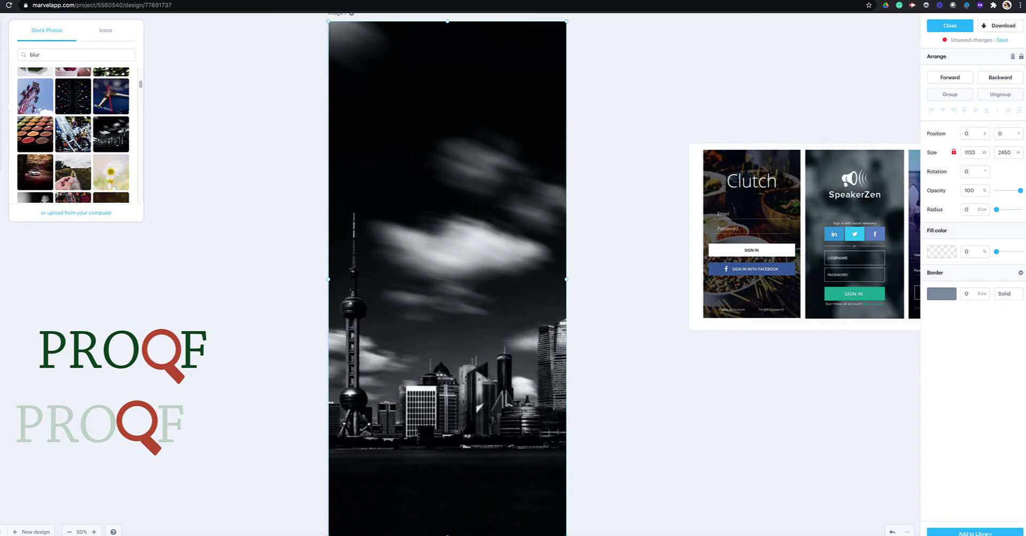
# - Move the dark-green PROOF logo to about X -1438, Y 1158 and the light-green one beneath it to about X -1421, Y 1551
pyautogui.click(630, 476)
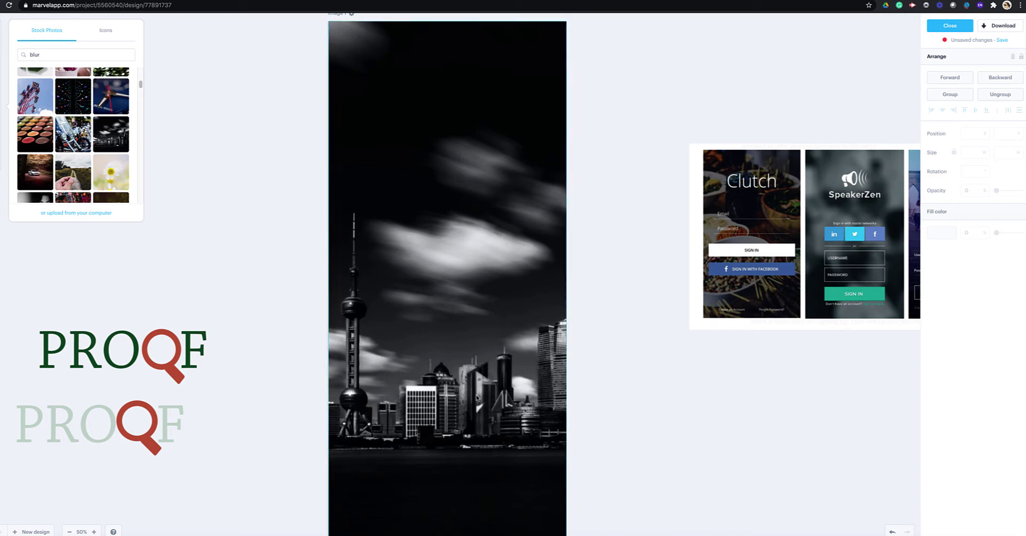
pyautogui.moveTo(148, 364); pyautogui.dragTo(148, 297)
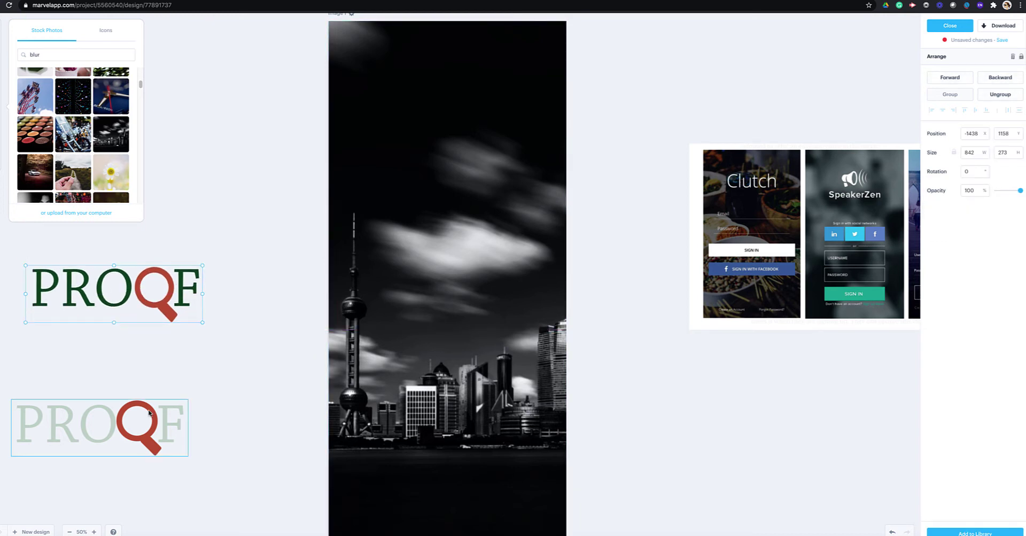
pyautogui.moveTo(150, 415); pyautogui.dragTo(165, 365)
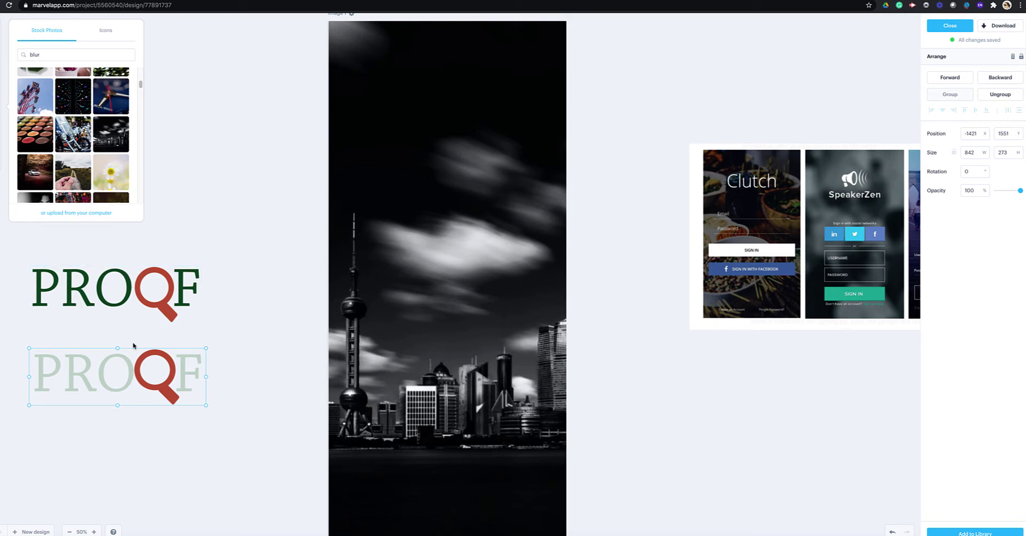
# - Bring the light-green PROOF logo to the front and place it over the artboard's upper sky at about X 146, Y 243
pyautogui.moveTo(98, 376); pyautogui.dragTo(311, 147)
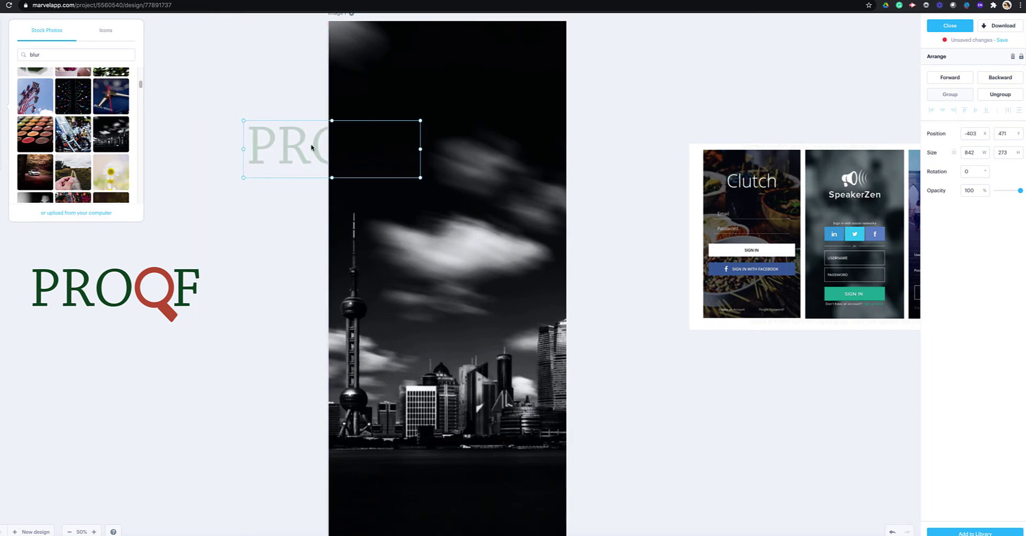
pyautogui.rightClick(312, 148)
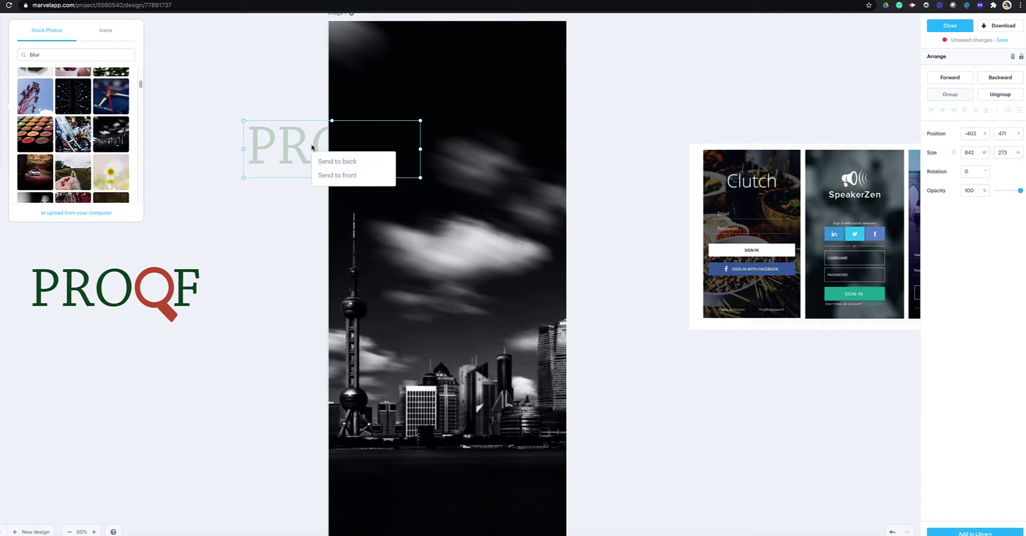
pyautogui.click(330, 177)
pyautogui.moveTo(267, 157); pyautogui.dragTo(391, 110)
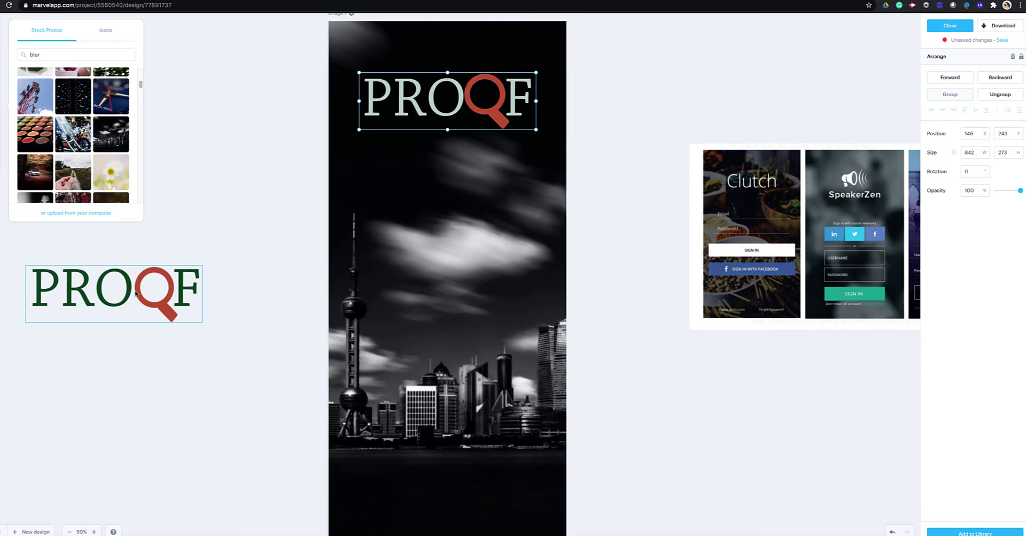
# - Bring the dark-green PROOF logo to the front and park it beside the artboard at about X -1578, Y 1124
pyautogui.moveTo(143, 289); pyautogui.dragTo(361, 163)
pyautogui.rightClick(304, 166)
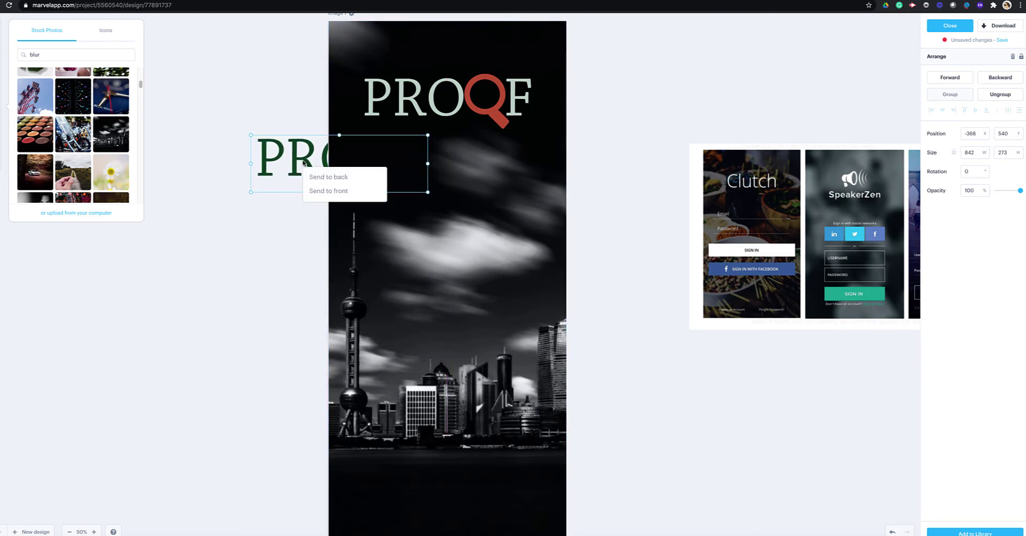
pyautogui.click(339, 198)
pyautogui.moveTo(286, 172); pyautogui.dragTo(68, 292)
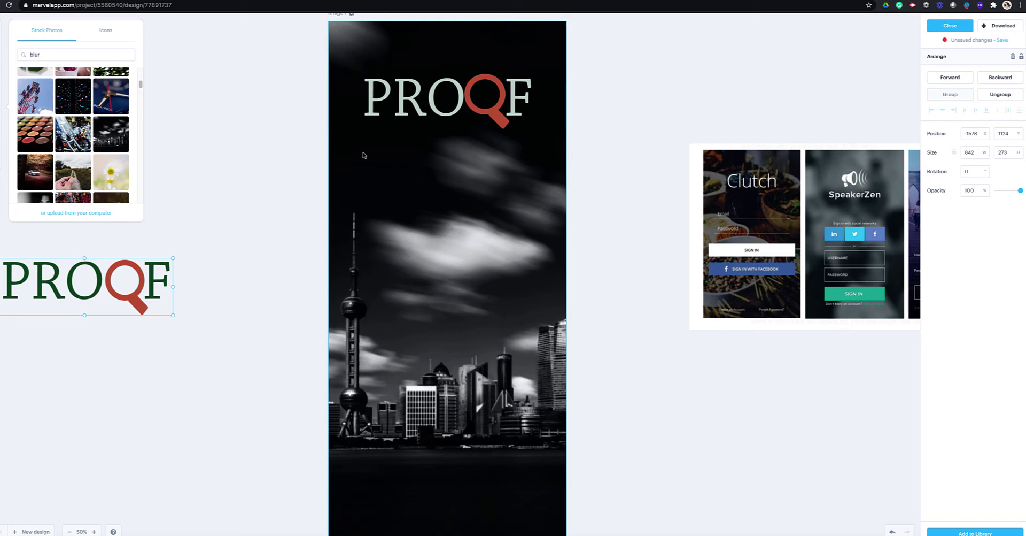
# - Nudge the light-green logo to about X 142, Y 255 and move the sample login image closer to the artboard, at about X 1410, Y 737
pyautogui.click(416, 101)
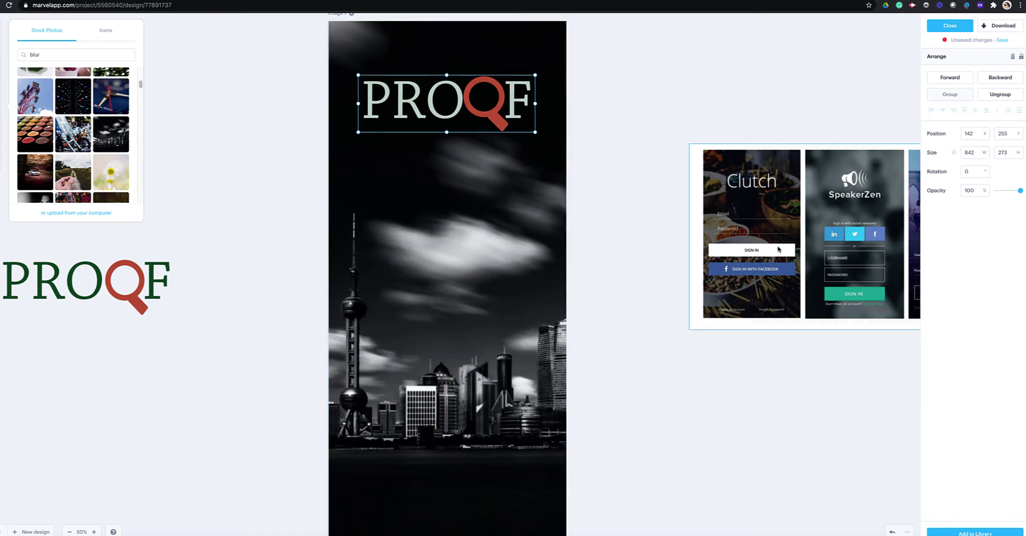
pyautogui.moveTo(781, 249); pyautogui.dragTo(697, 305)
pyautogui.moveTo(793, 265); pyautogui.dragTo(790, 269)
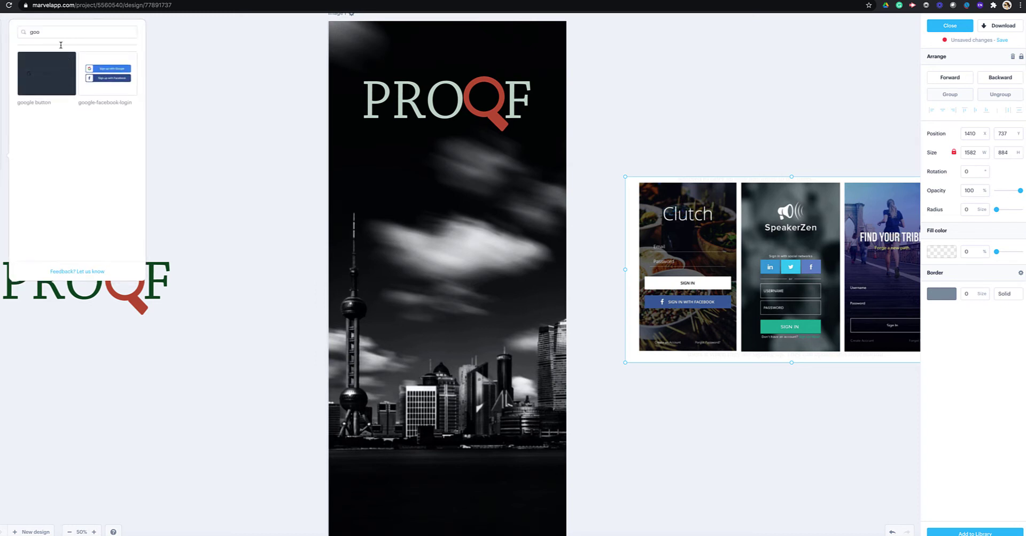
# - Search the library for "goog" and add the google button component to the artboard
pyautogui.click(54, 32)
pyautogui.press('BackSpace')
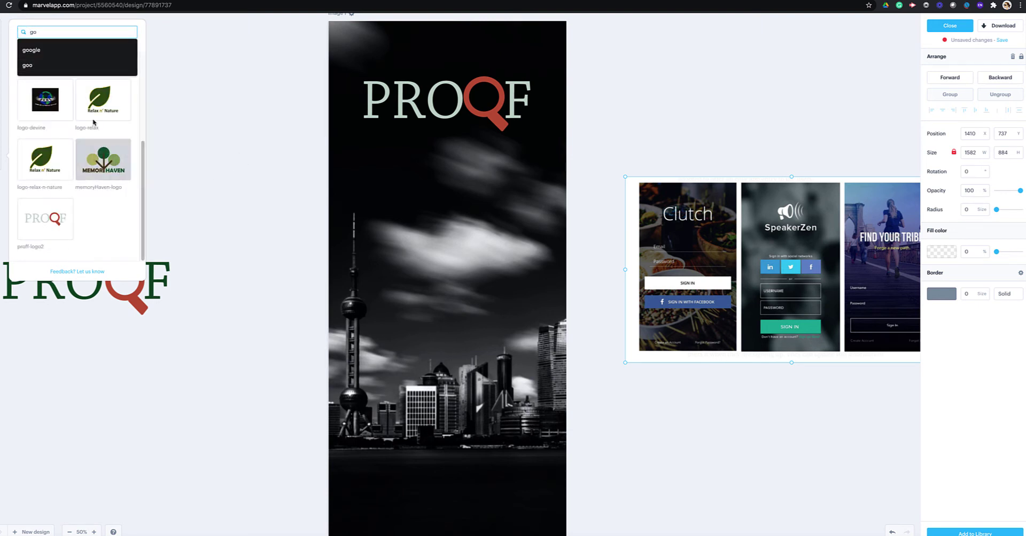
pyautogui.moveTo(53, 32); pyautogui.dragTo(9, 32)
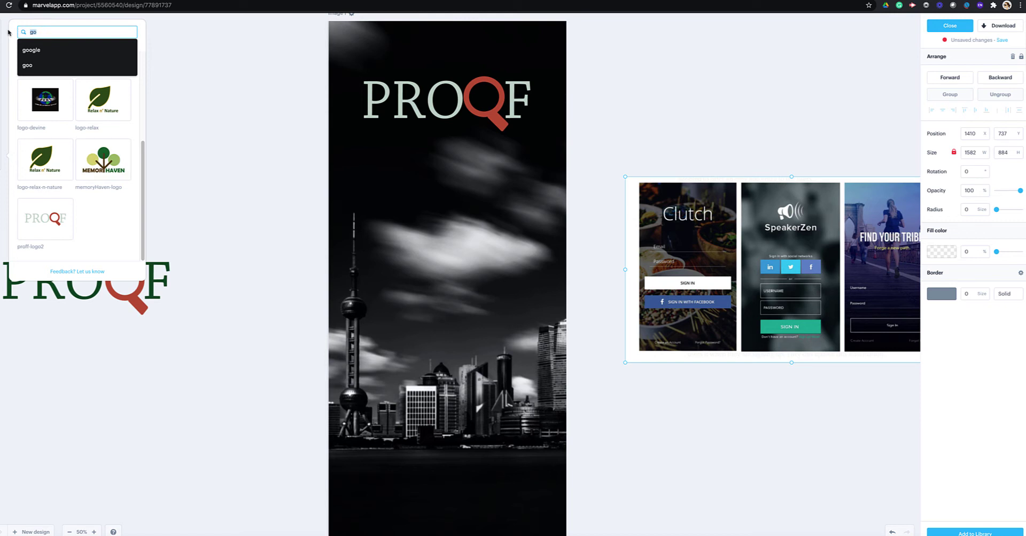
pyautogui.write('goog')
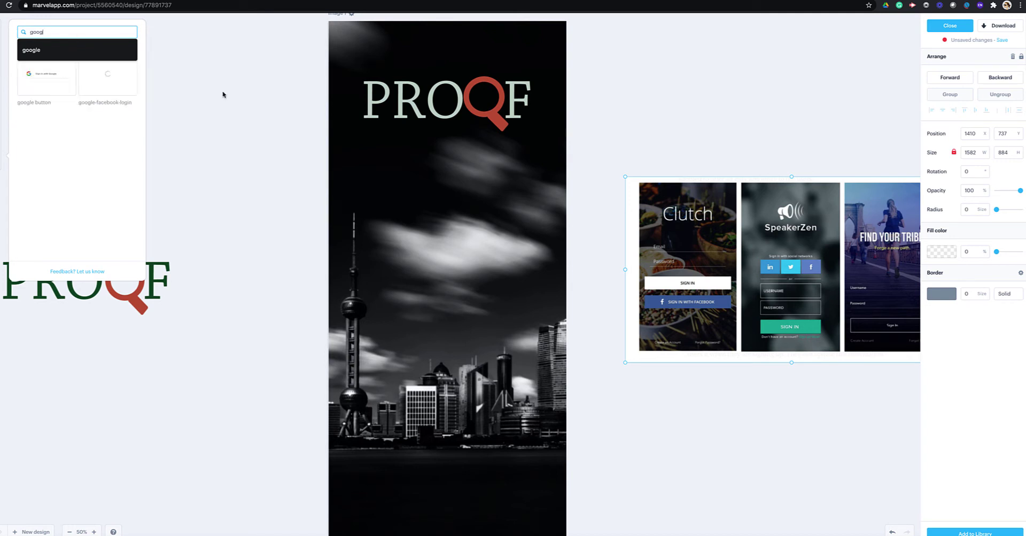
pyautogui.click(129, 154)
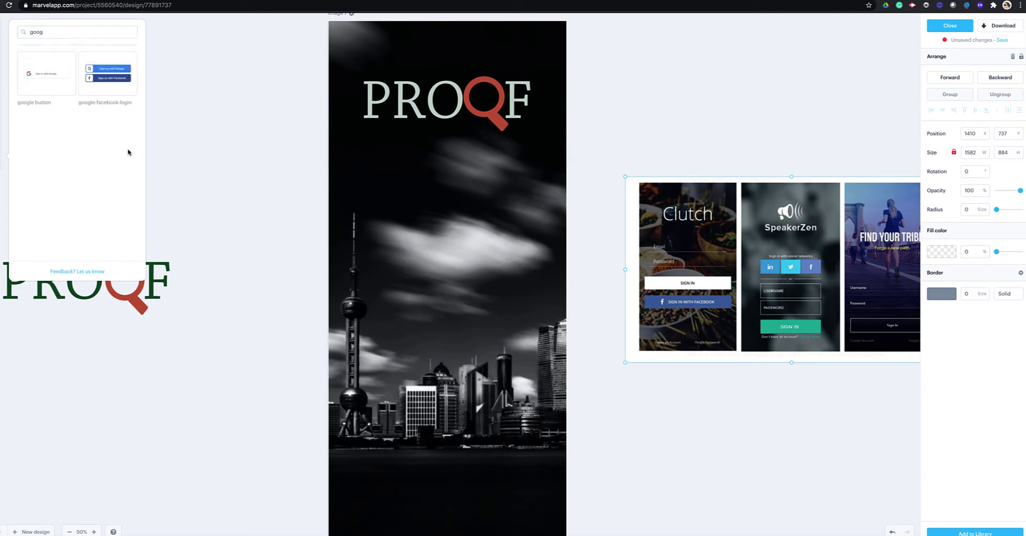
pyautogui.click(47, 75)
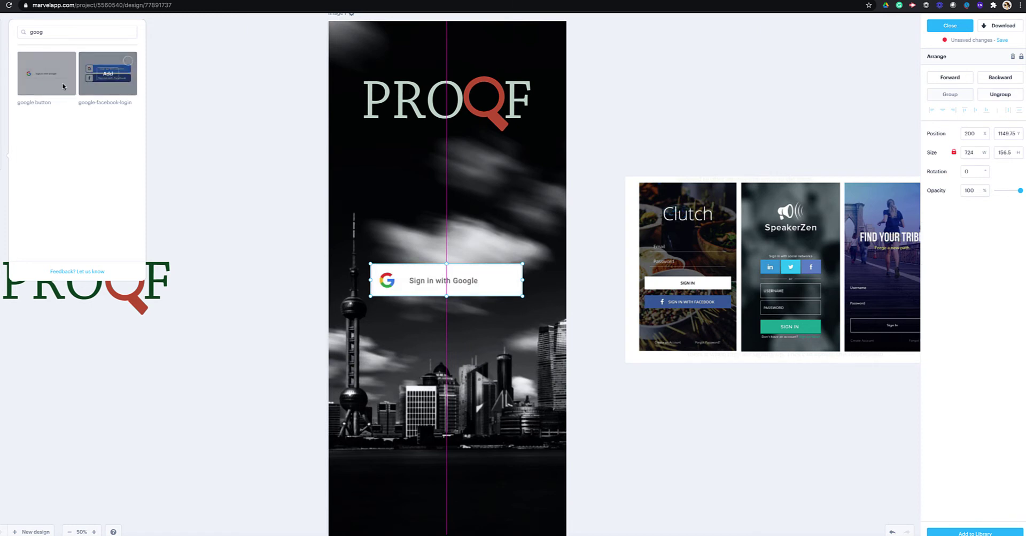
# - Try the google-facebook-login component on the artboard and delete it
pyautogui.click(107, 77)
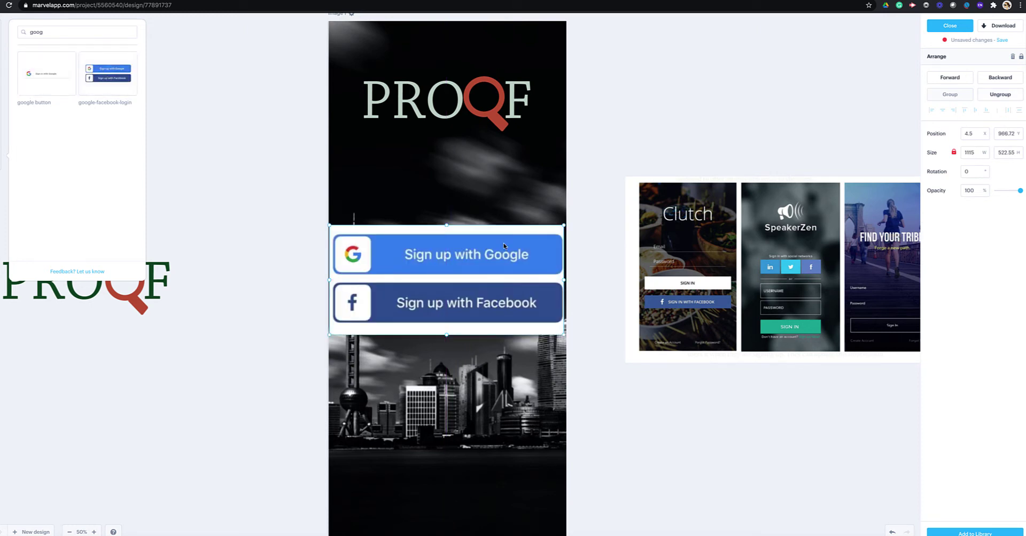
pyautogui.press('Delete')
# - Move the Sign in with Google button up beneath the logo, to about X 201, Y 714
pyautogui.click(496, 270)
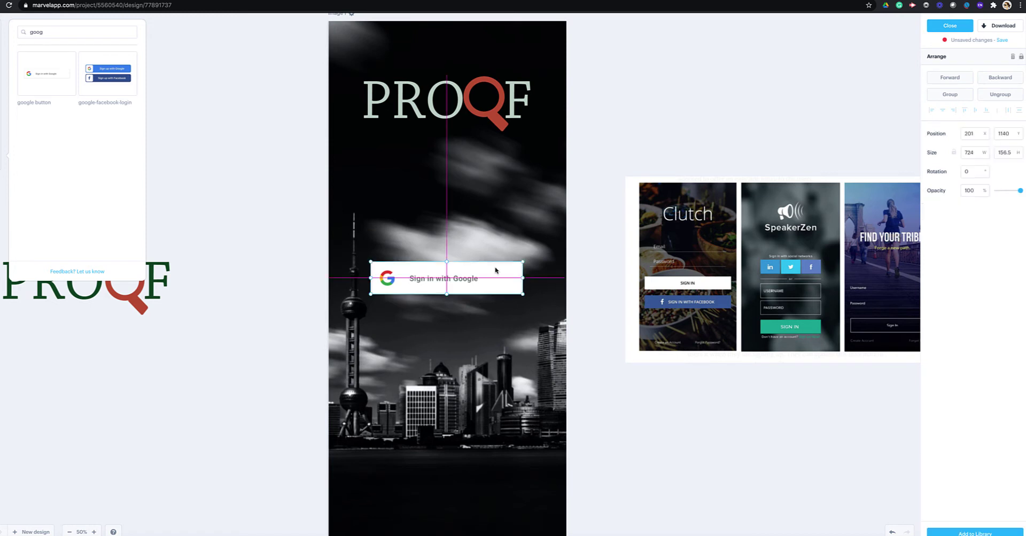
pyautogui.moveTo(496, 270); pyautogui.dragTo(498, 205)
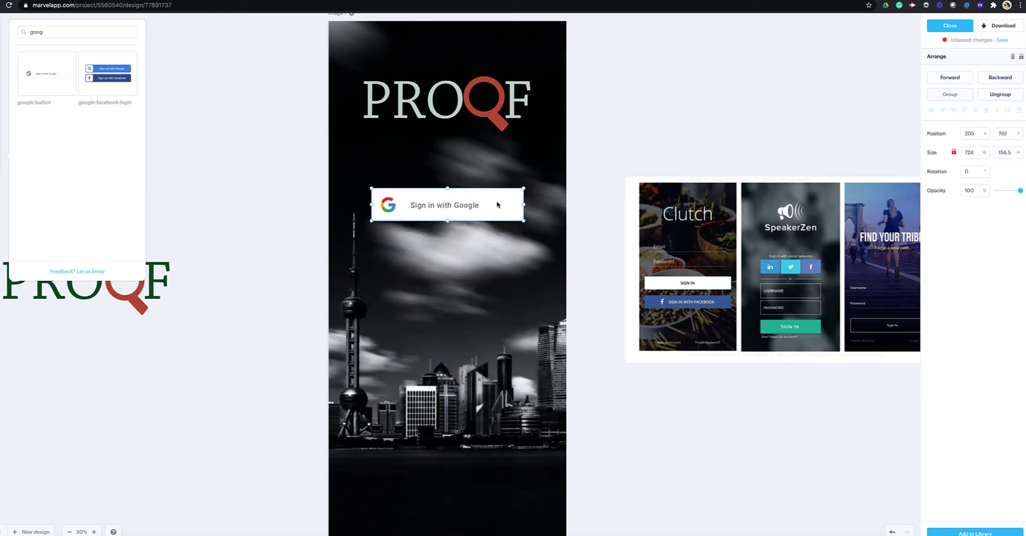
pyautogui.press('Tab')
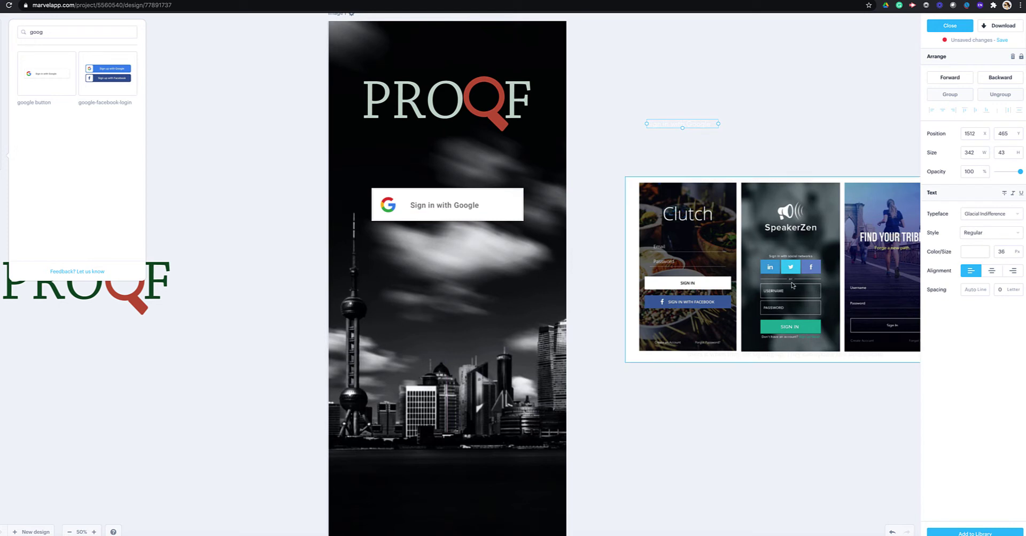
pyautogui.moveTo(484, 214); pyautogui.dragTo(482, 197)
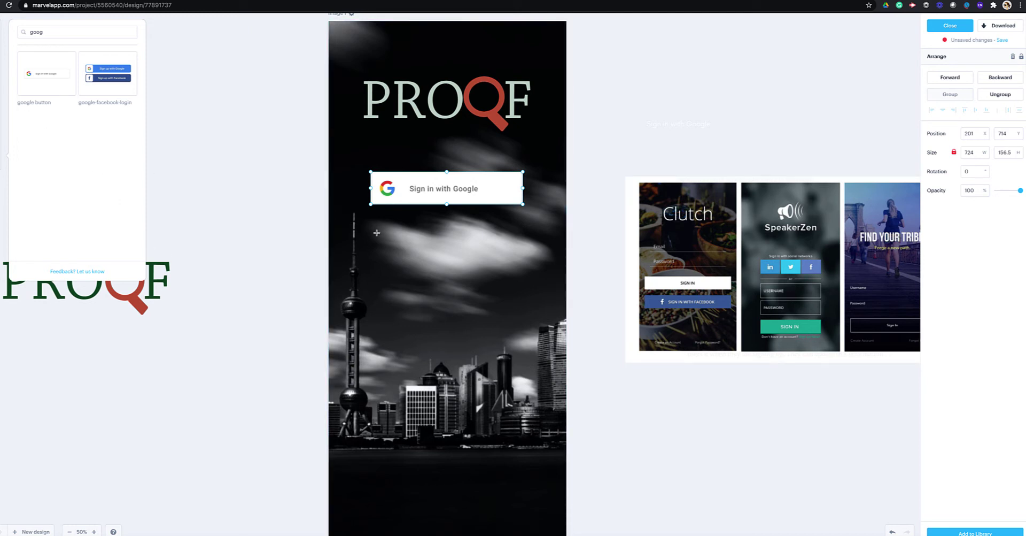
# - Draw a horizontal line about 261 px long below the Google button, from about X 206 to X 467 at Y 1040
pyautogui.moveTo(374, 241); pyautogui.dragTo(403, 242)
pyautogui.moveTo(423, 245); pyautogui.dragTo(429, 247)
pyautogui.moveTo(426, 249); pyautogui.dragTo(427, 257)
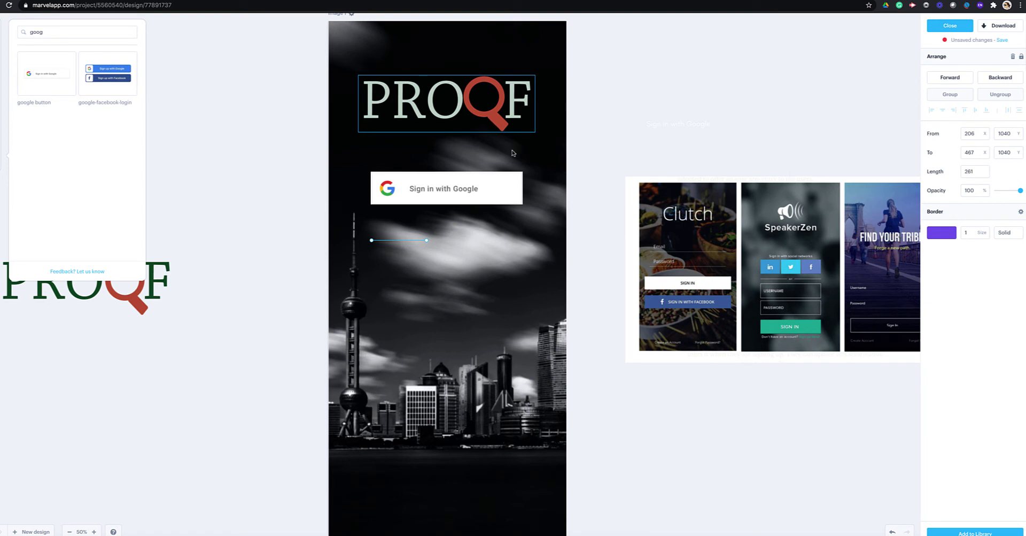
# - Color the line with the red sampled from the logo's magnifying glass and set its border size to 4
pyautogui.click(951, 235)
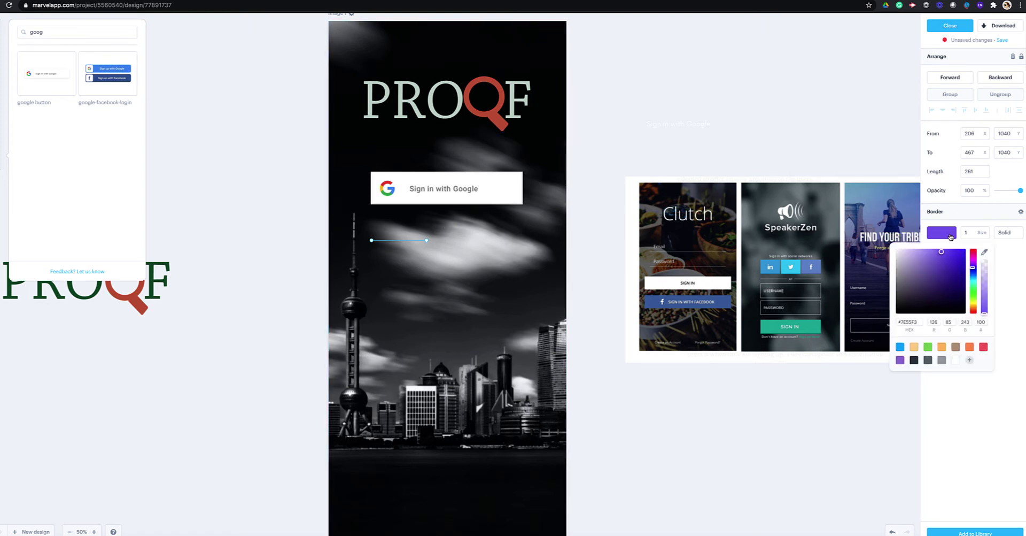
pyautogui.click(987, 255)
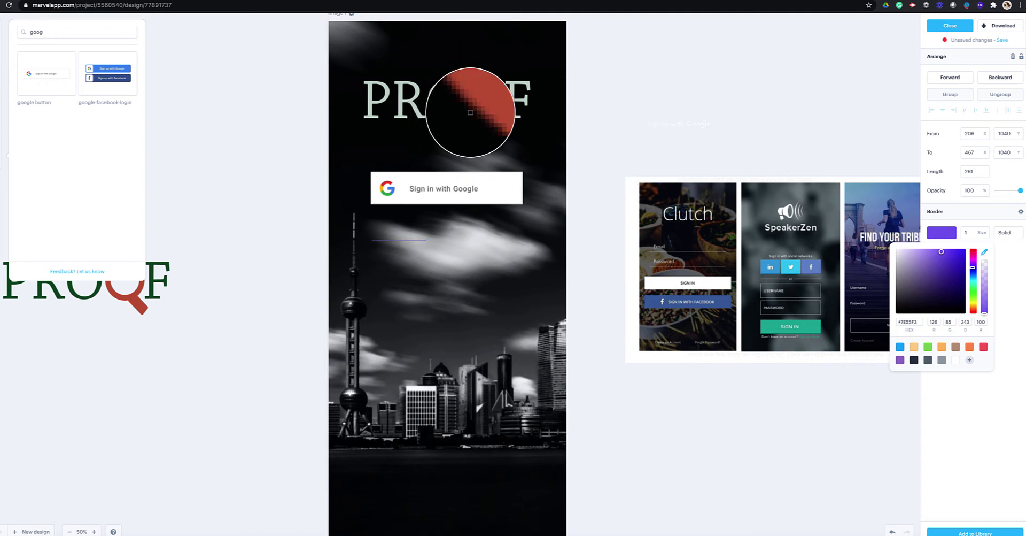
pyautogui.click(471, 110)
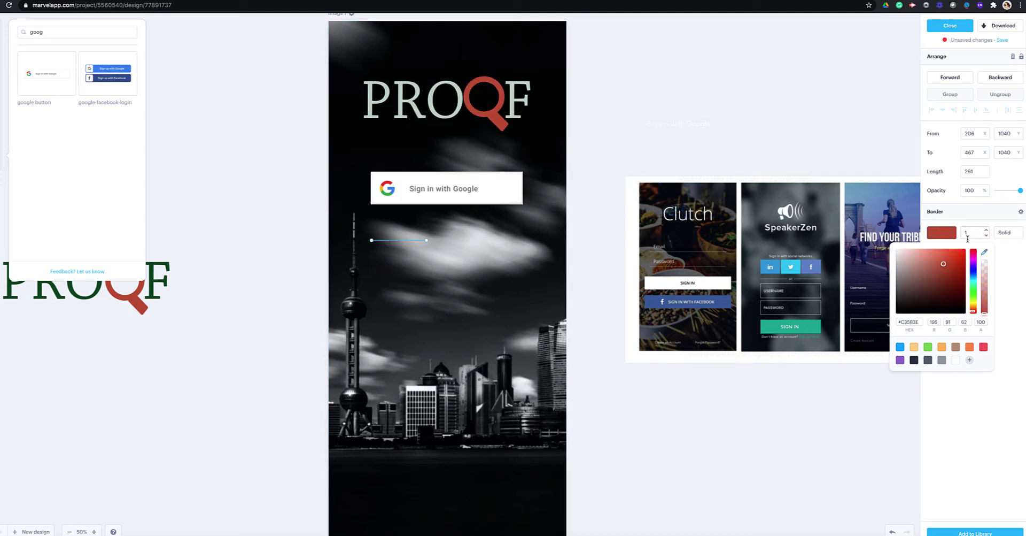
pyautogui.click(986, 229)
pyautogui.click(986, 229)
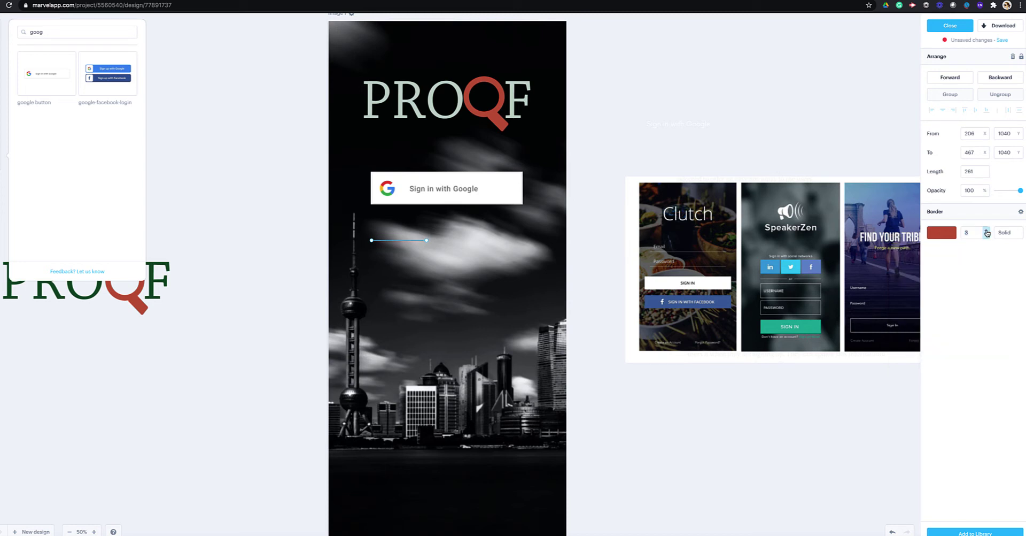
pyautogui.click(986, 230)
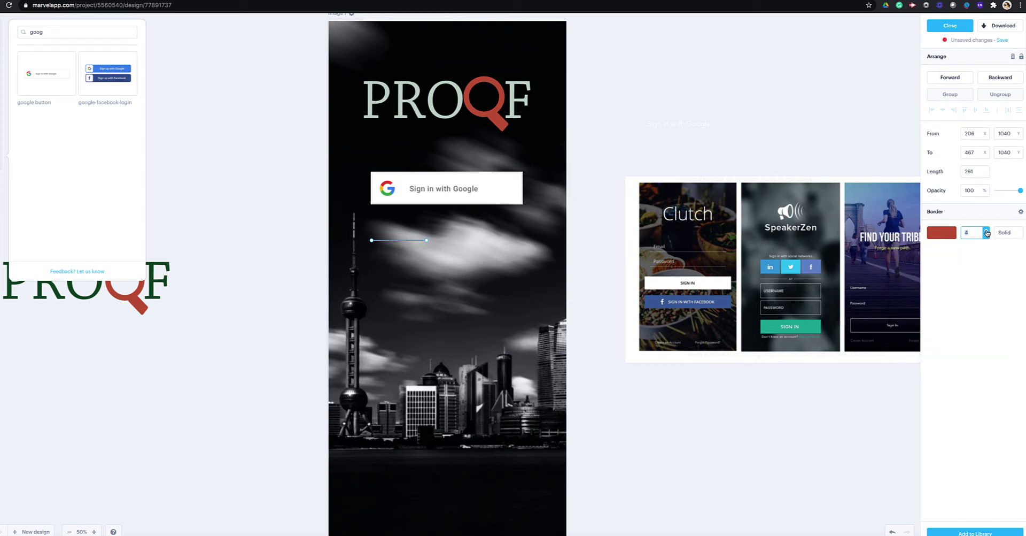
pyautogui.click(607, 137)
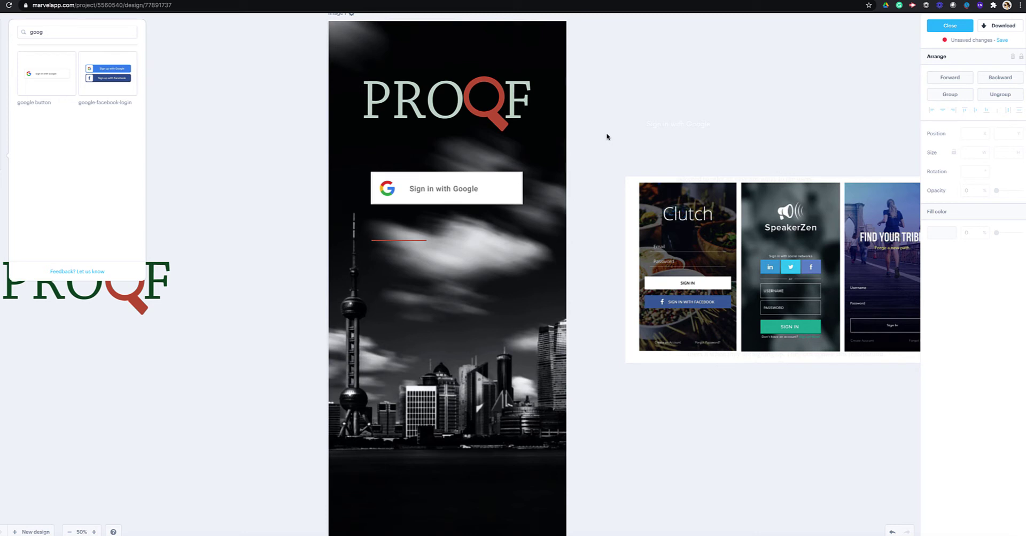
# - Nudge the red line and place a duplicate level with it, ending at the Google button's right edge
pyautogui.click(397, 241)
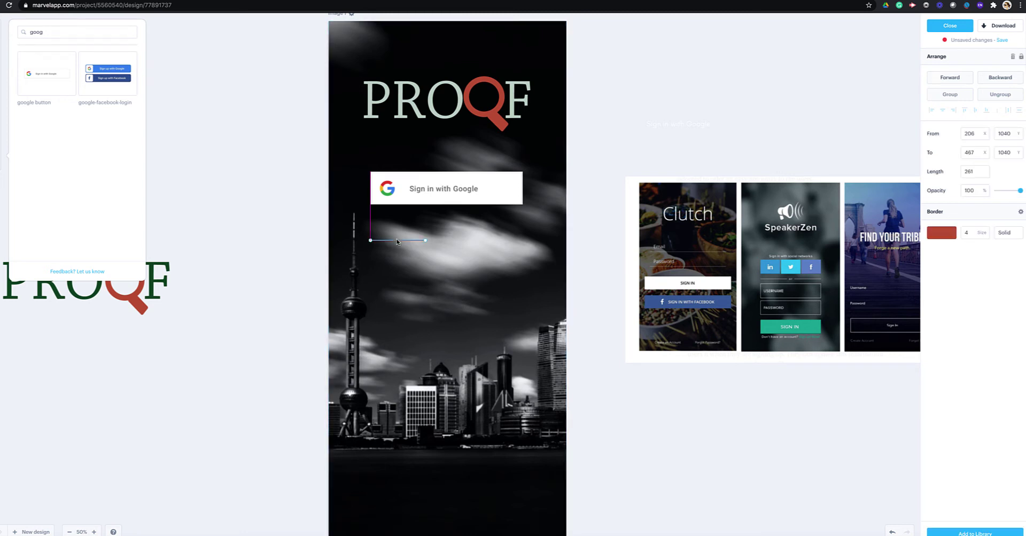
pyautogui.moveTo(397, 241); pyautogui.dragTo(399, 241)
pyautogui.moveTo(402, 242); pyautogui.dragTo(493, 243)
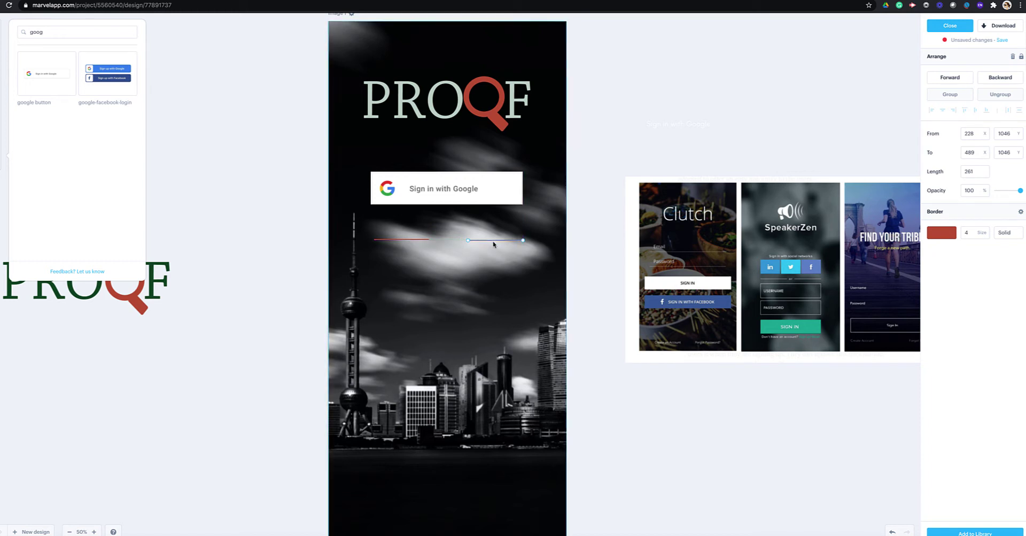
pyautogui.click(604, 219)
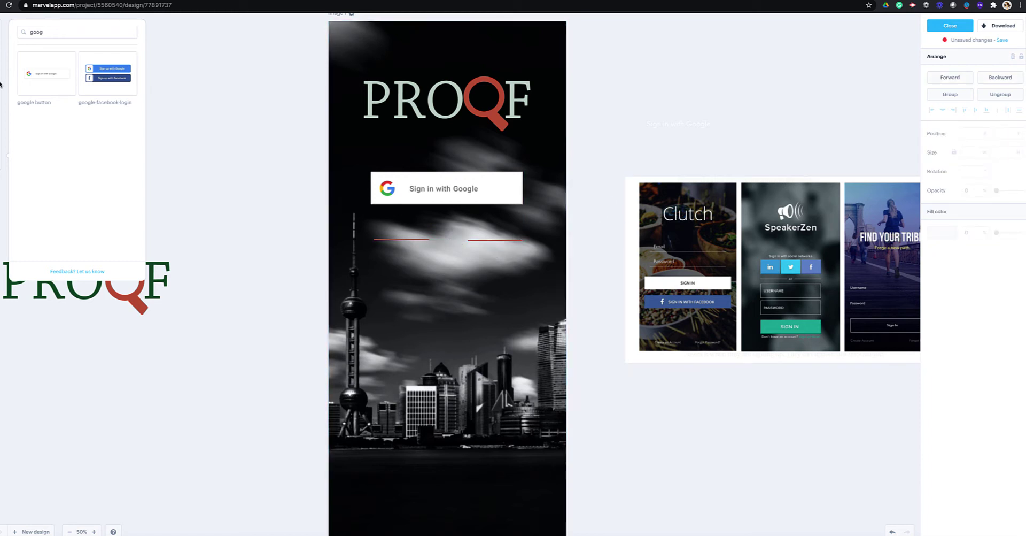
# - Add the text OR in white and place it in the gap between the two red lines, at about X 563, Y 1018
pyautogui.press('t')
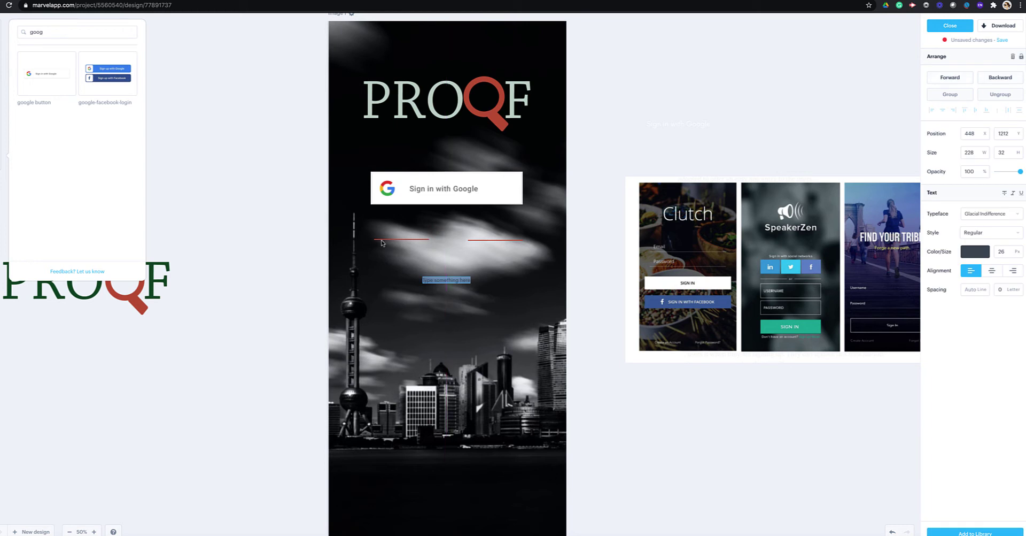
pyautogui.press('BackSpace')
pyautogui.click(971, 251)
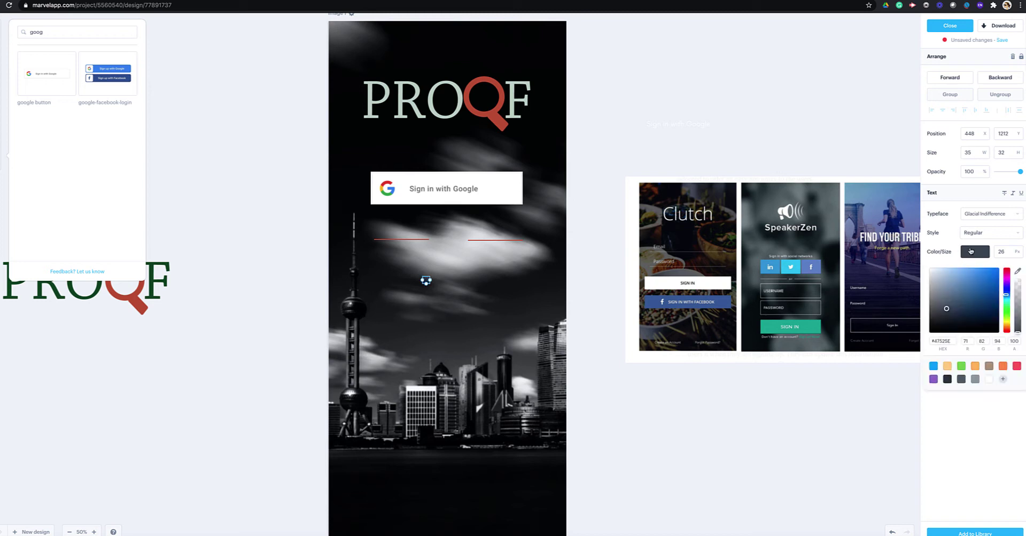
pyautogui.click(990, 378)
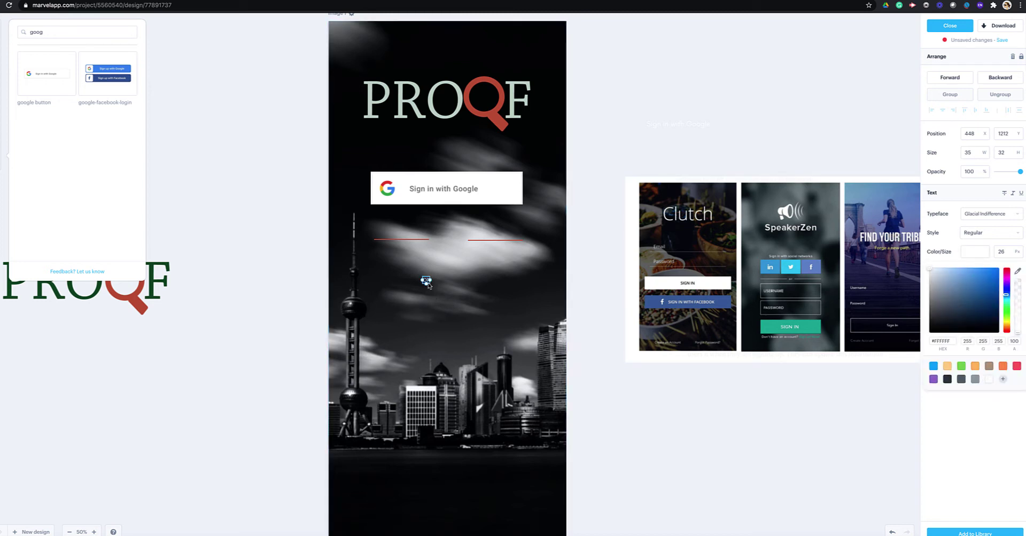
pyautogui.moveTo(427, 282); pyautogui.dragTo(452, 242)
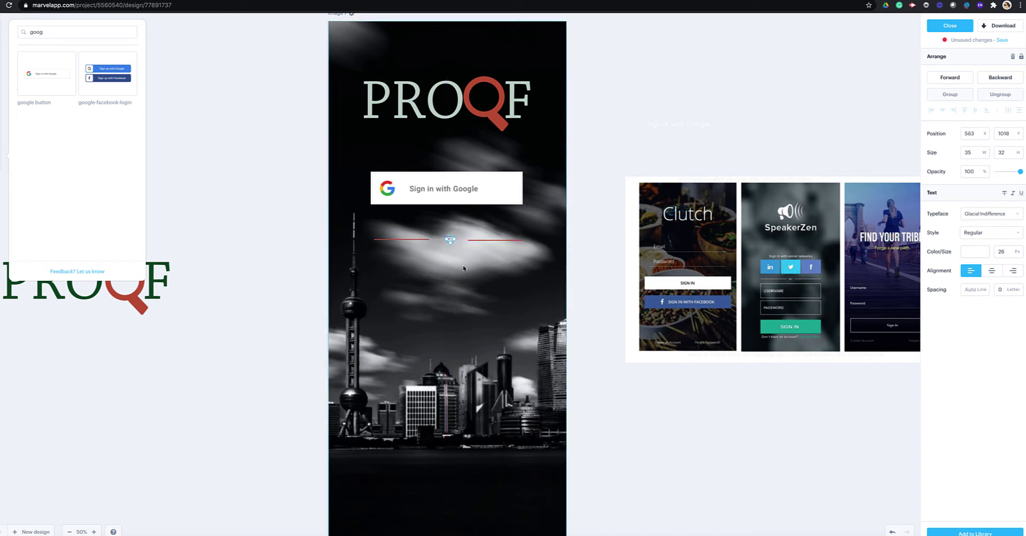
# - Recolor the OR text with the near-black preset swatch
pyautogui.click(975, 253)
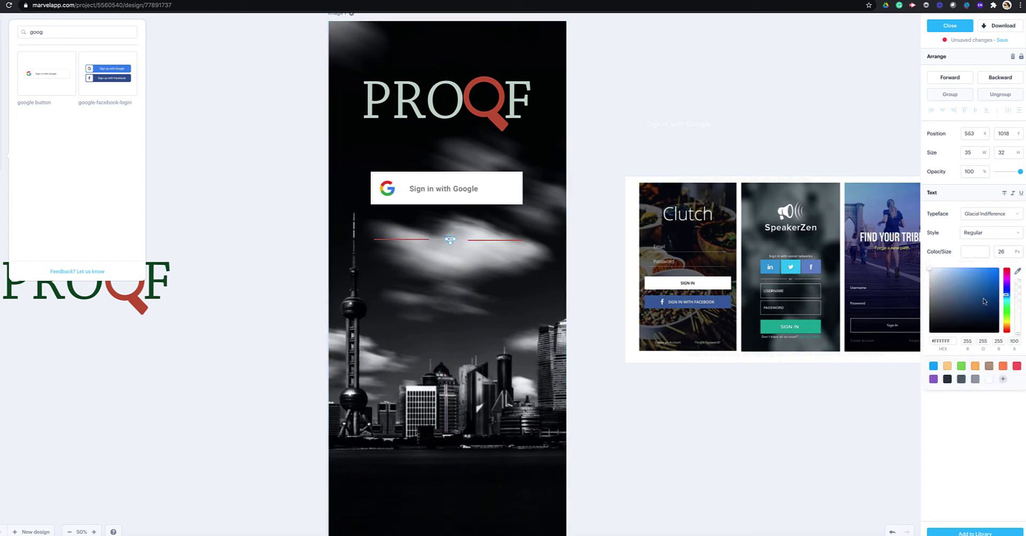
pyautogui.click(948, 379)
pyautogui.click(768, 403)
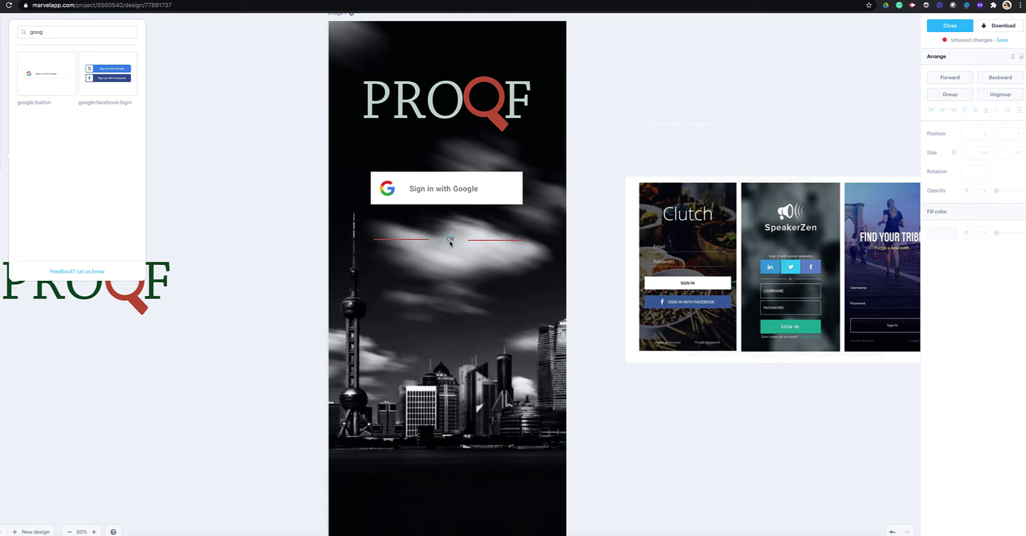
# - Extend the red line after OR toward the text to a length of about 301 px
pyautogui.click(473, 240)
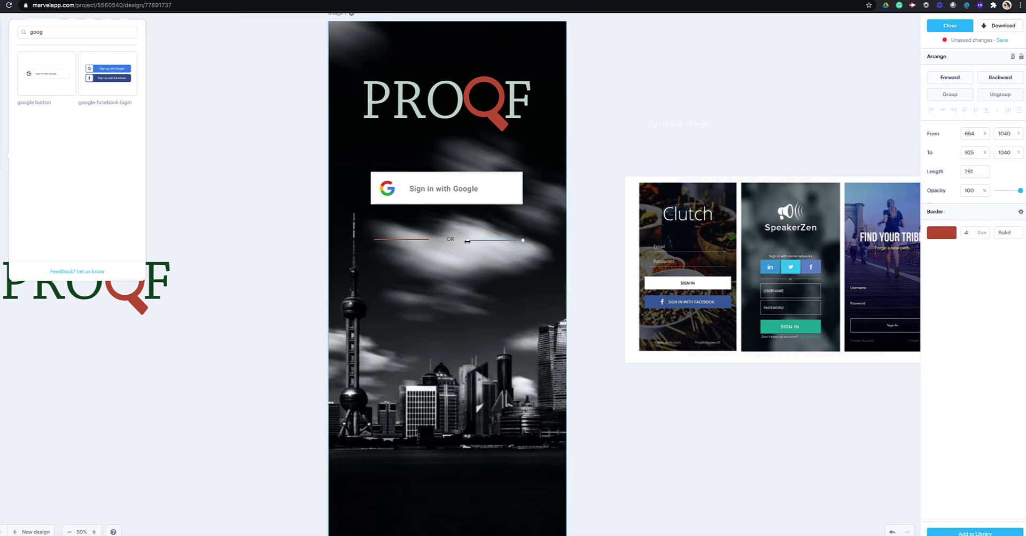
pyautogui.moveTo(469, 241); pyautogui.dragTo(463, 241)
# - Replace the shorter red line before OR with a duplicate of the lengthened line, and shift the OR text midway between both lines
pyautogui.click(409, 240)
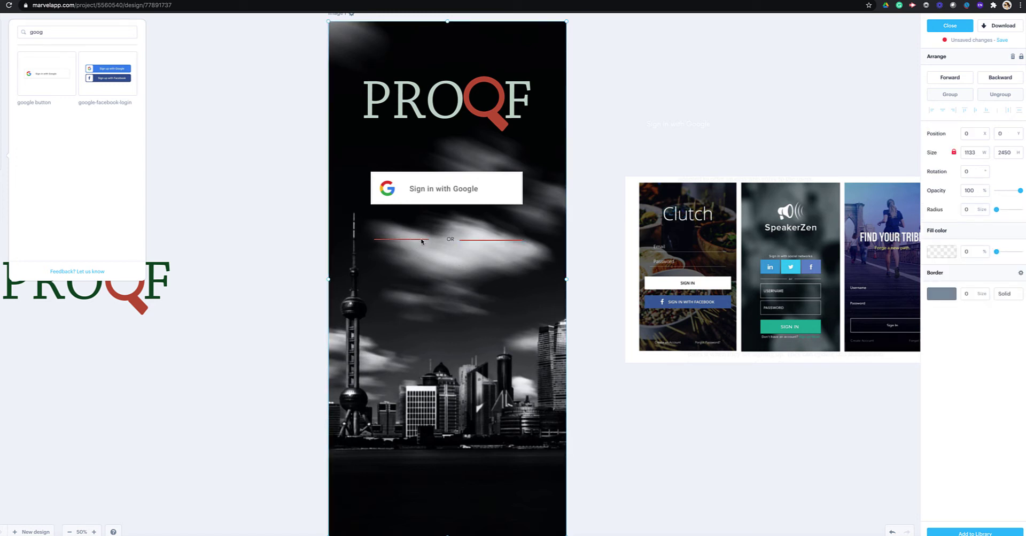
pyautogui.click(422, 241)
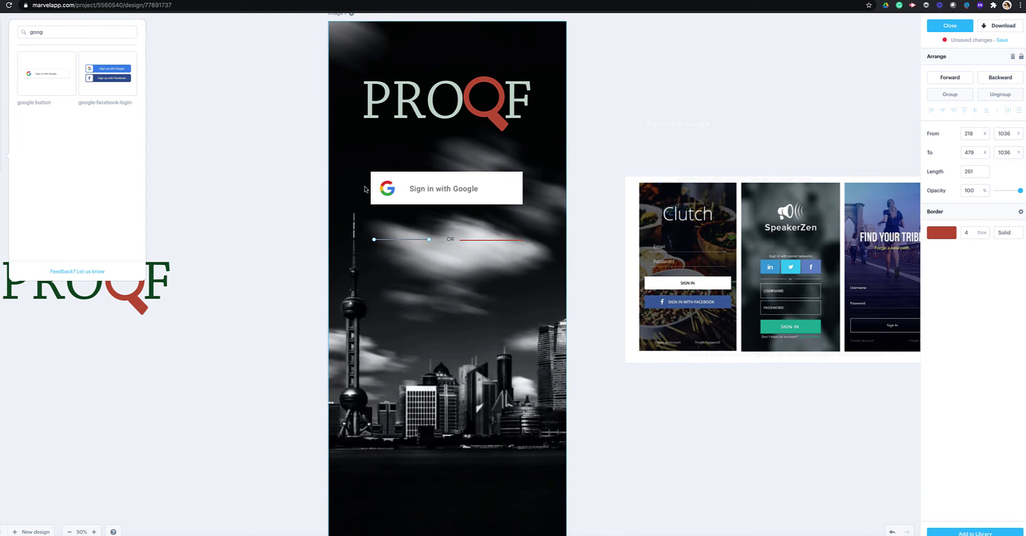
pyautogui.hotkey('ctrl', 'z')
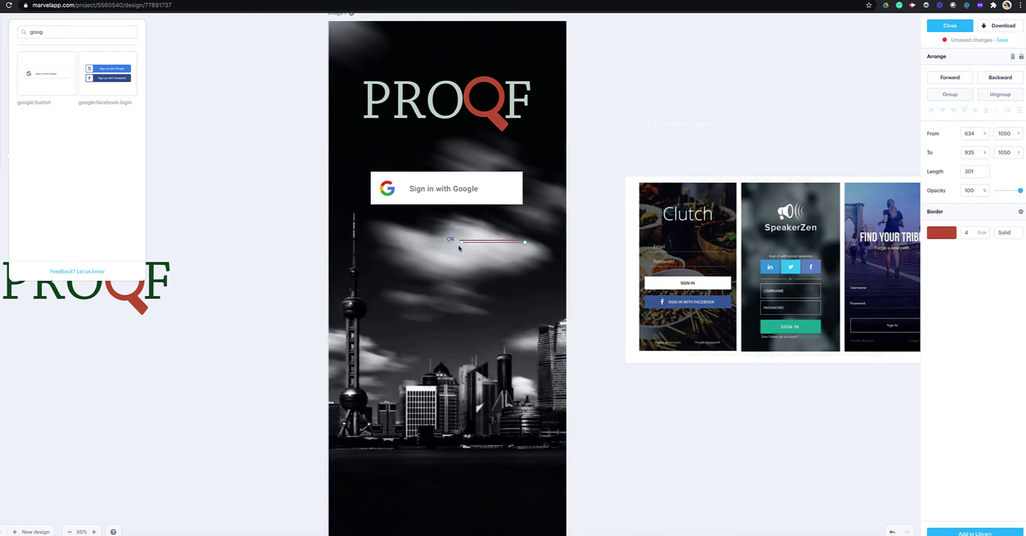
pyautogui.moveTo(468, 244); pyautogui.dragTo(380, 243)
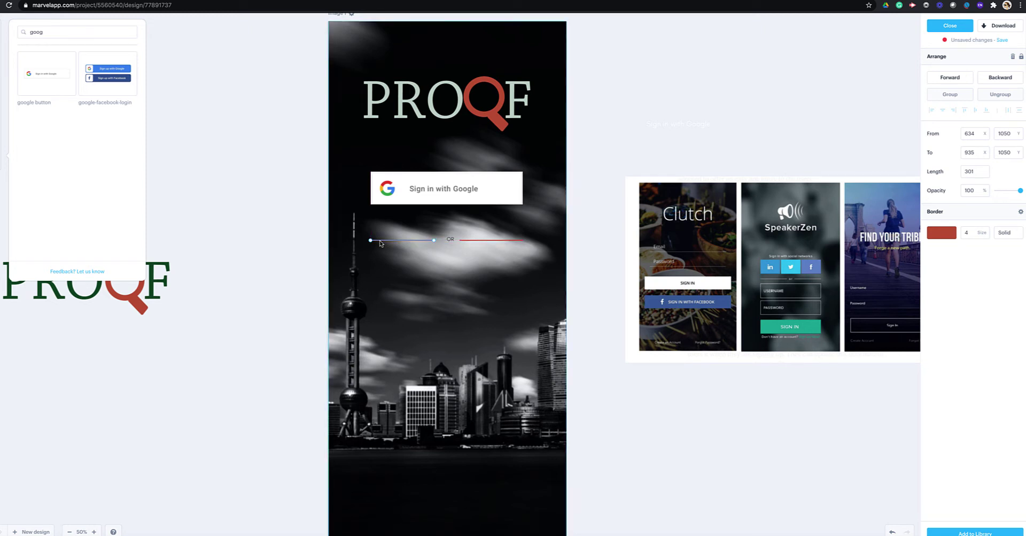
pyautogui.click(454, 241)
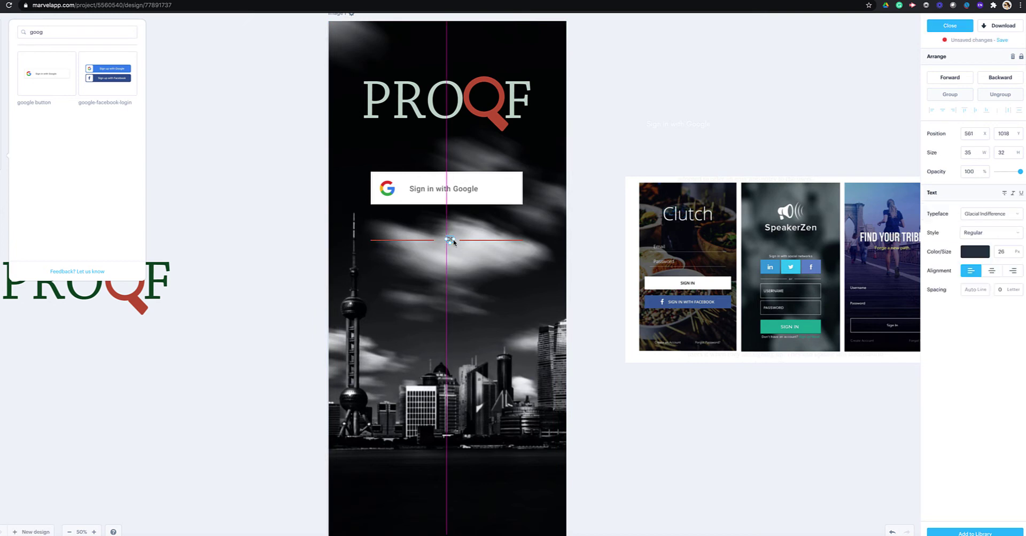
pyautogui.click(597, 179)
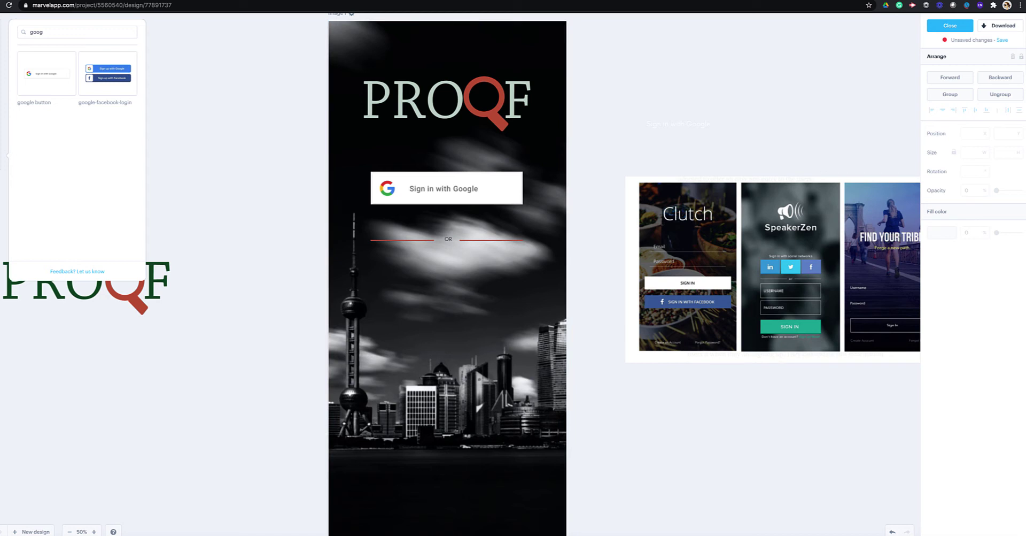
# - Search the iPhone elements for "butto" and add a Button Outline below the OR divider
pyautogui.click(3, 118)
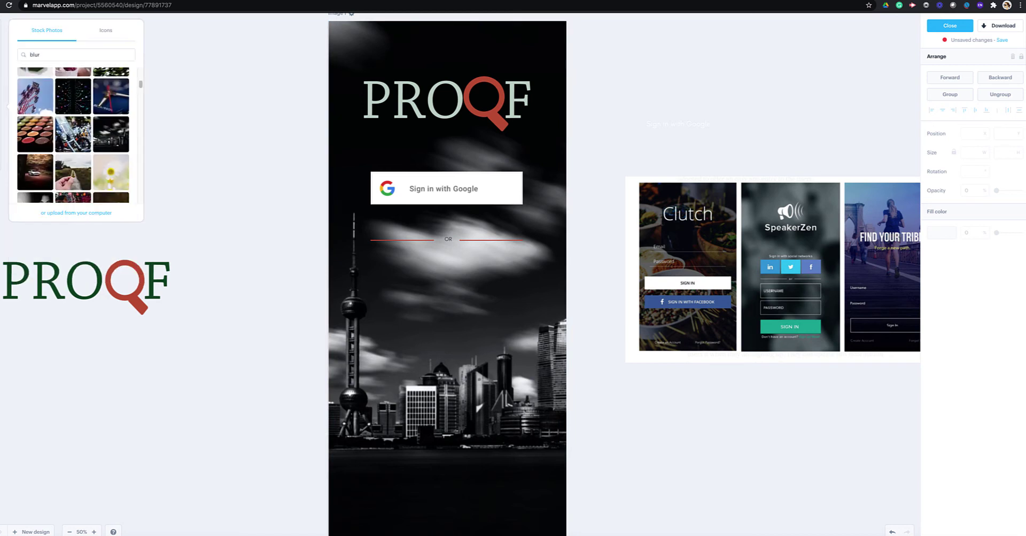
pyautogui.click(3, 136)
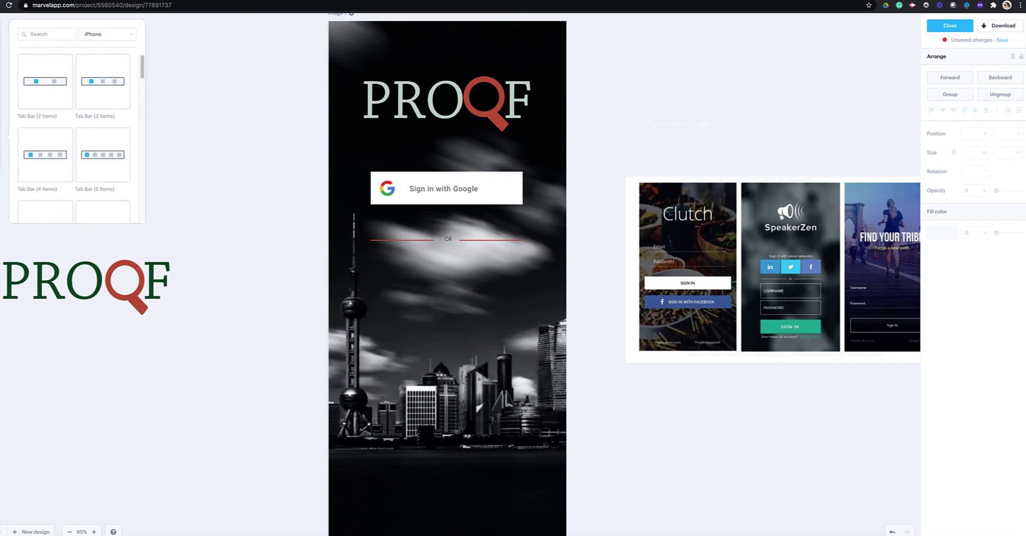
pyautogui.click(58, 36)
pyautogui.write('butto')
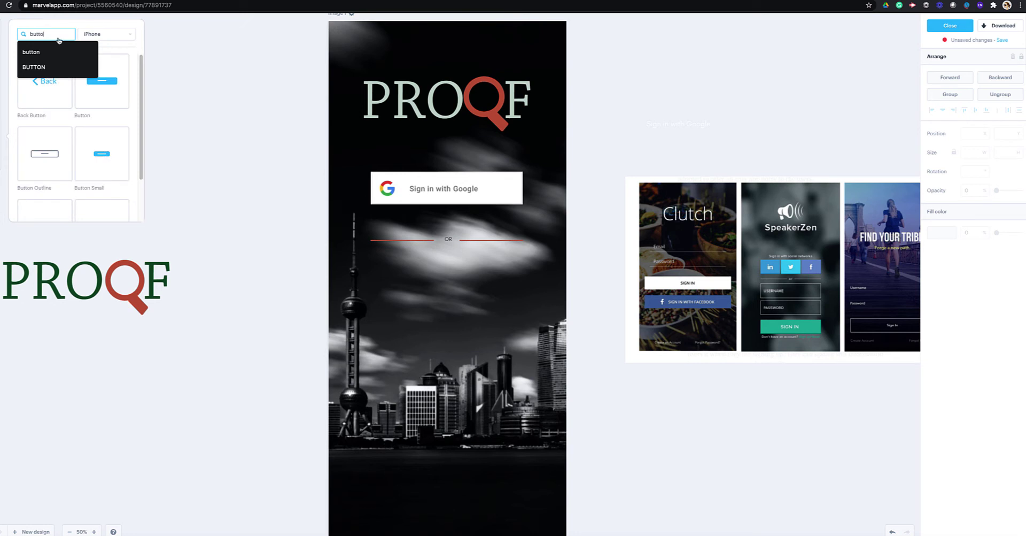
pyautogui.click(46, 154)
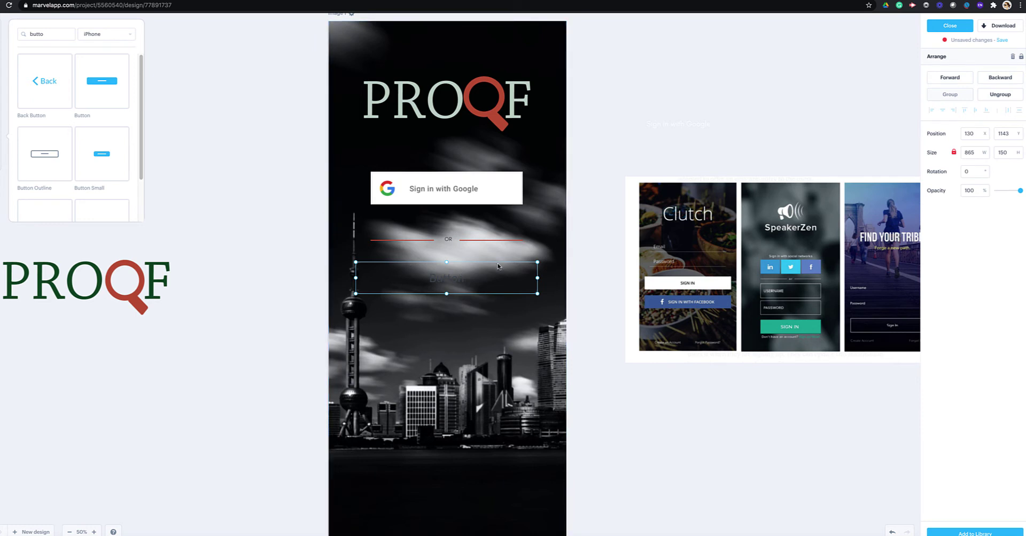
pyautogui.click(614, 368)
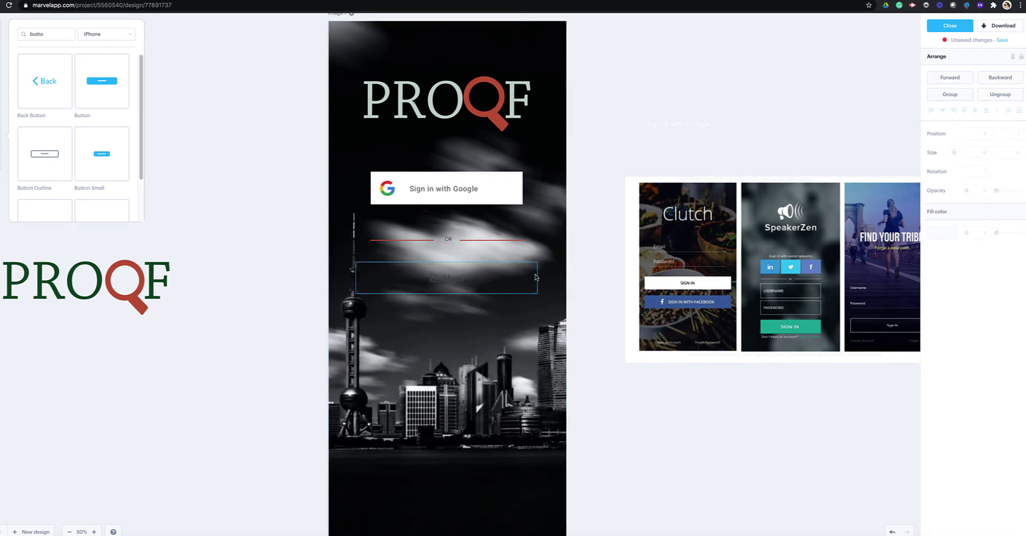
# - Set the outline button's border color to white
pyautogui.click(461, 295)
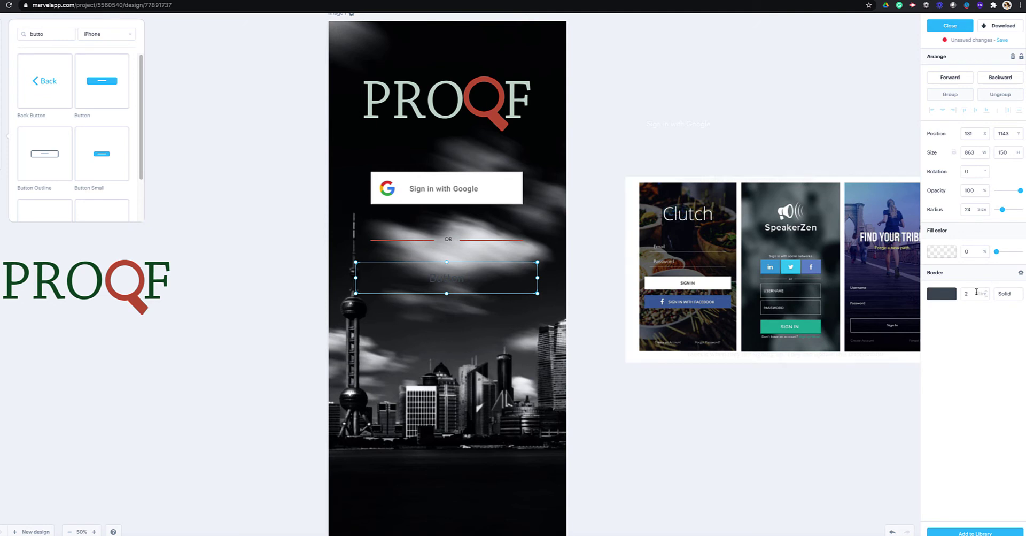
pyautogui.click(942, 299)
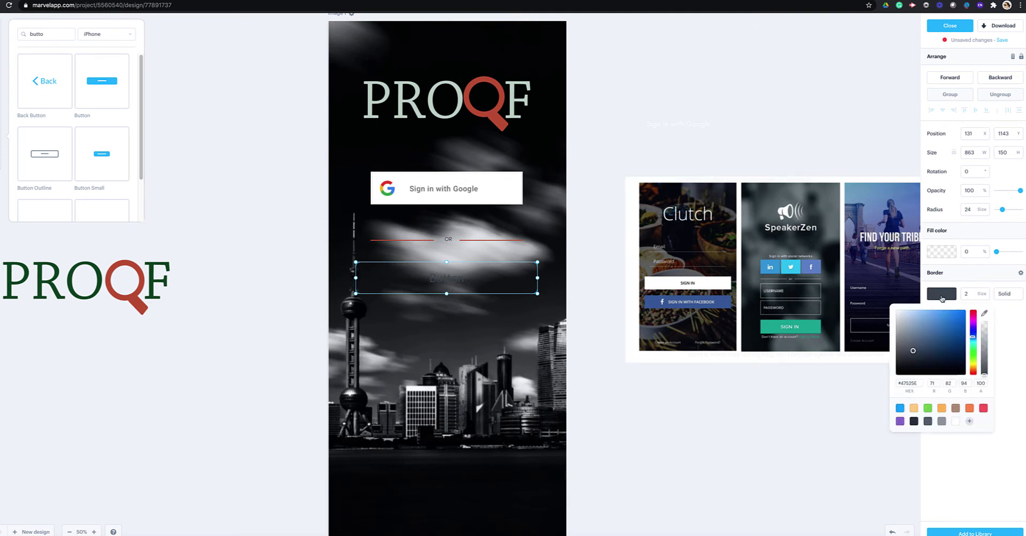
pyautogui.click(955, 421)
pyautogui.click(768, 431)
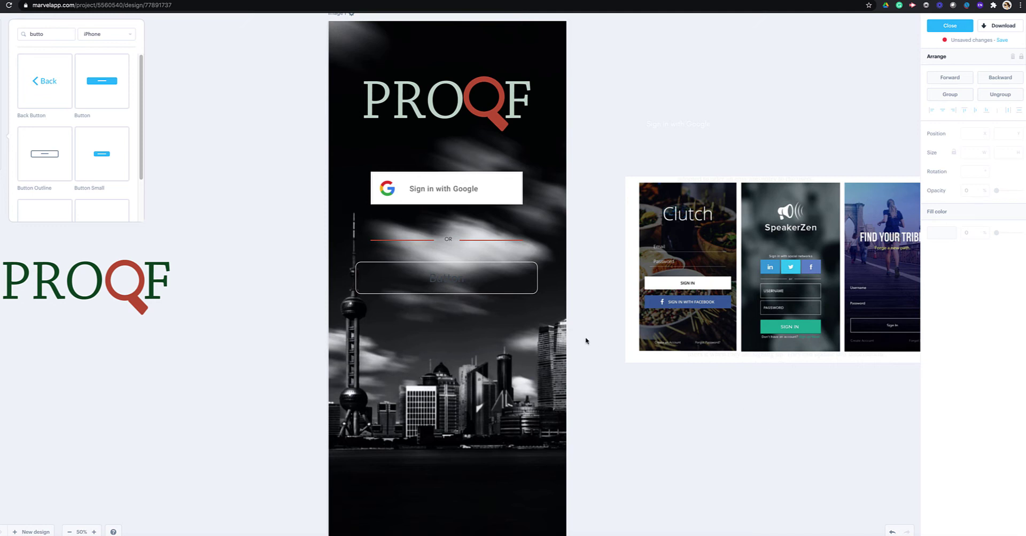
# - Shrink the outline button from both sides to about 695 by 120 px, at about X 214, Y 1158
pyautogui.click(503, 283)
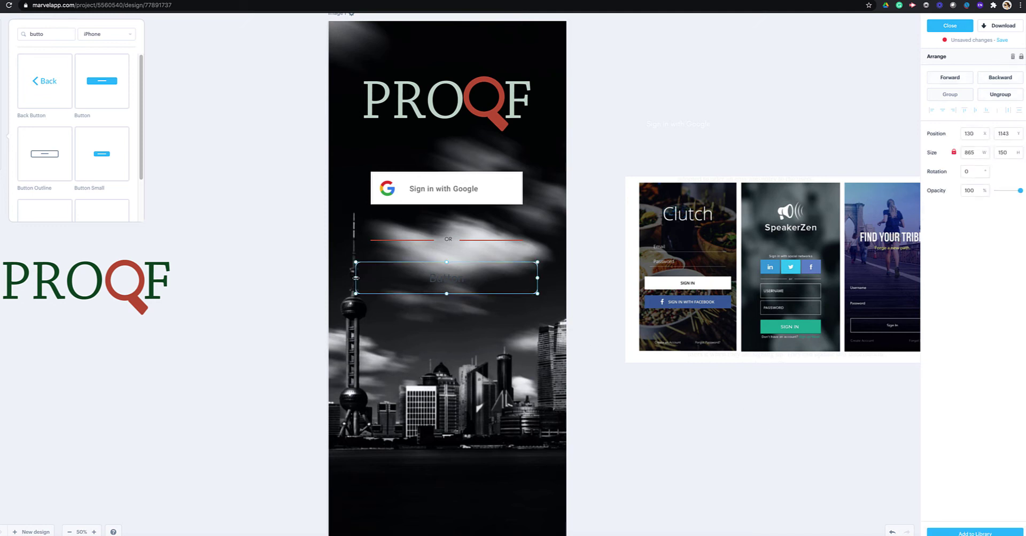
pyautogui.moveTo(357, 277); pyautogui.dragTo(373, 278)
pyautogui.moveTo(536, 278); pyautogui.dragTo(519, 278)
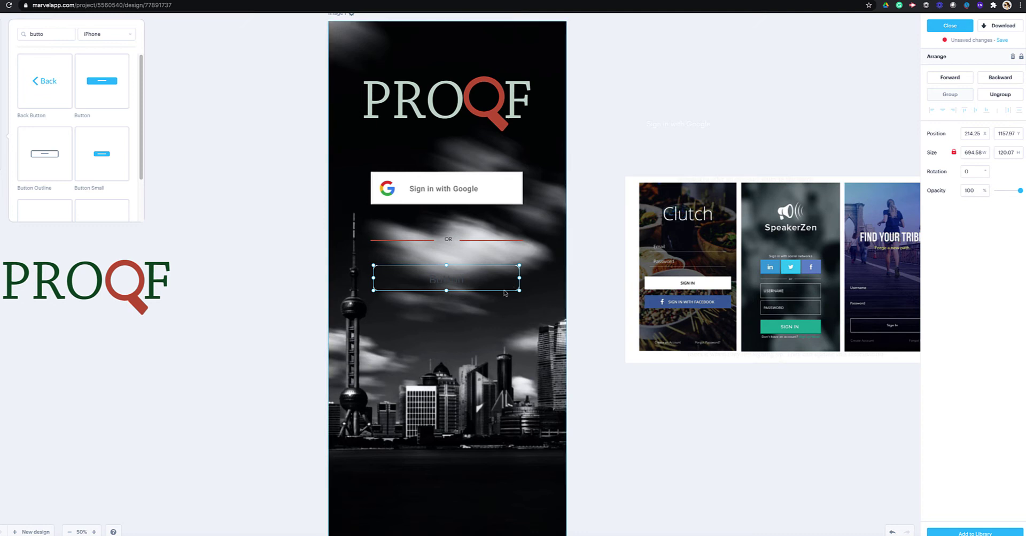
pyautogui.click(614, 297)
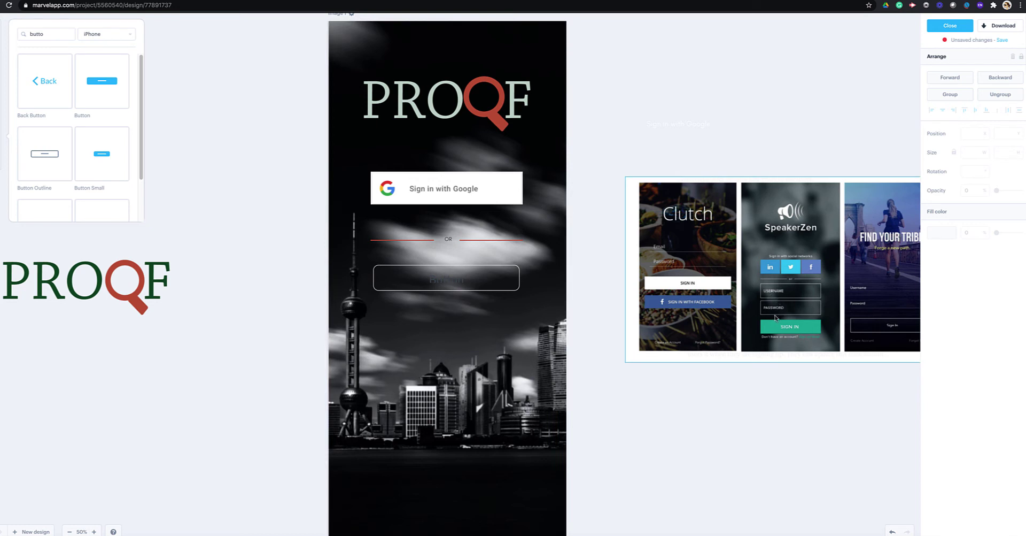
# - Replace the outline button's label with "User Name" and color the text white
pyautogui.click(450, 282)
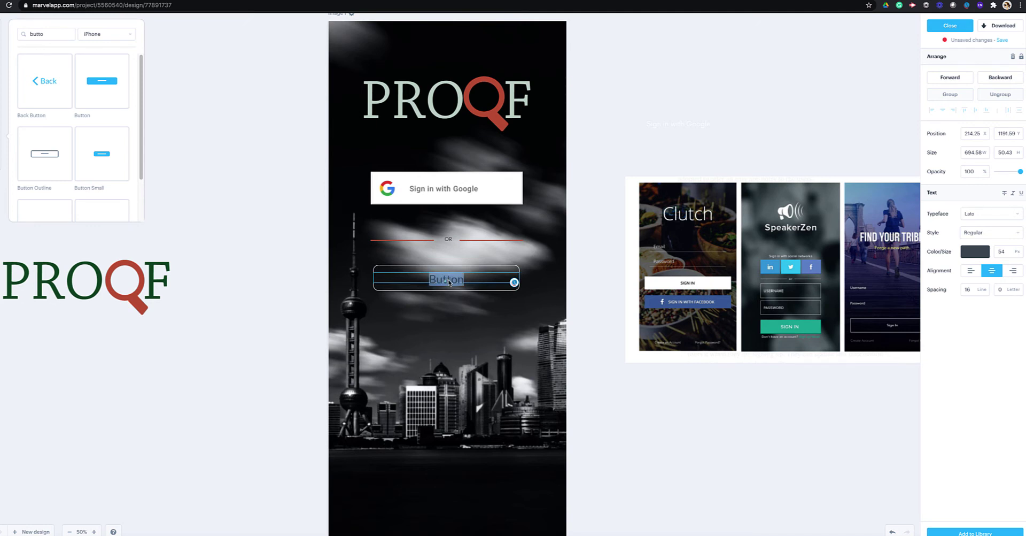
pyautogui.press('BackSpace')
pyautogui.write('Sign up')
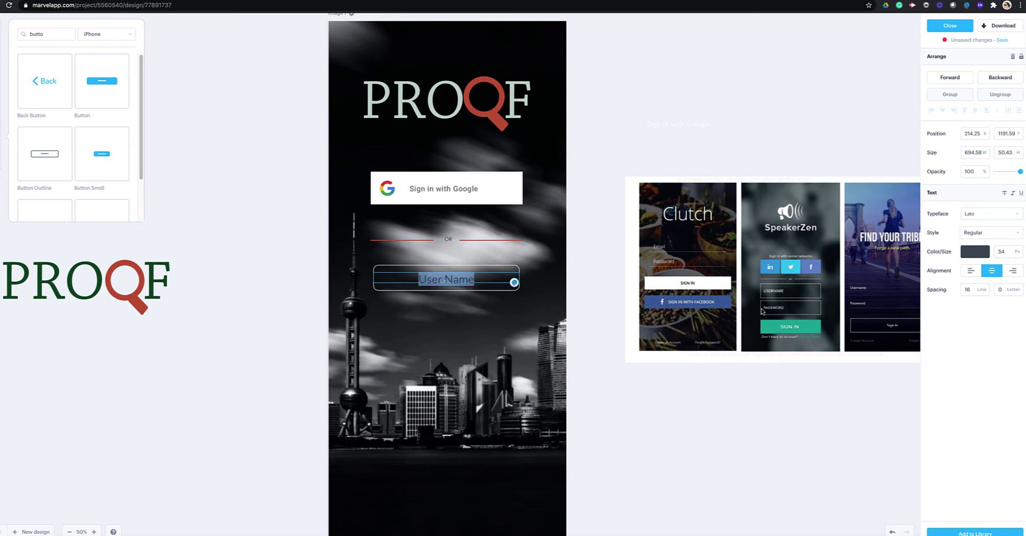
pyautogui.click(976, 252)
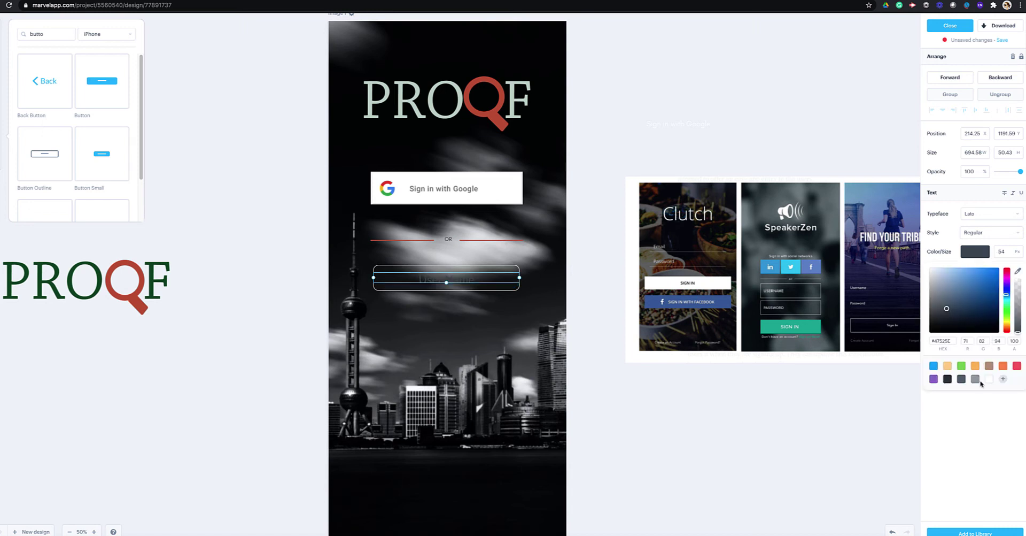
pyautogui.click(991, 379)
pyautogui.click(703, 421)
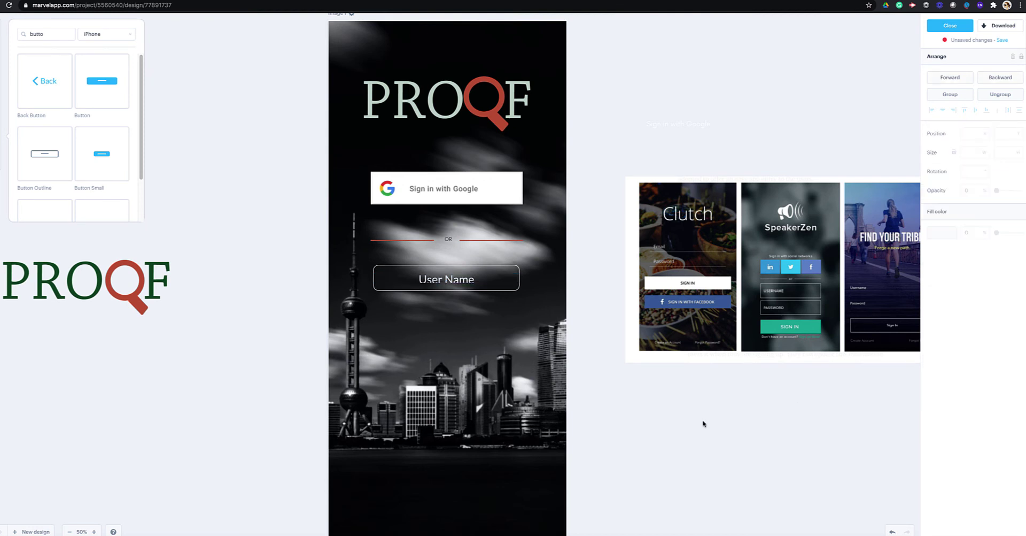
# - Set the font size of the User Name label to 52
pyautogui.doubleClick(457, 283)
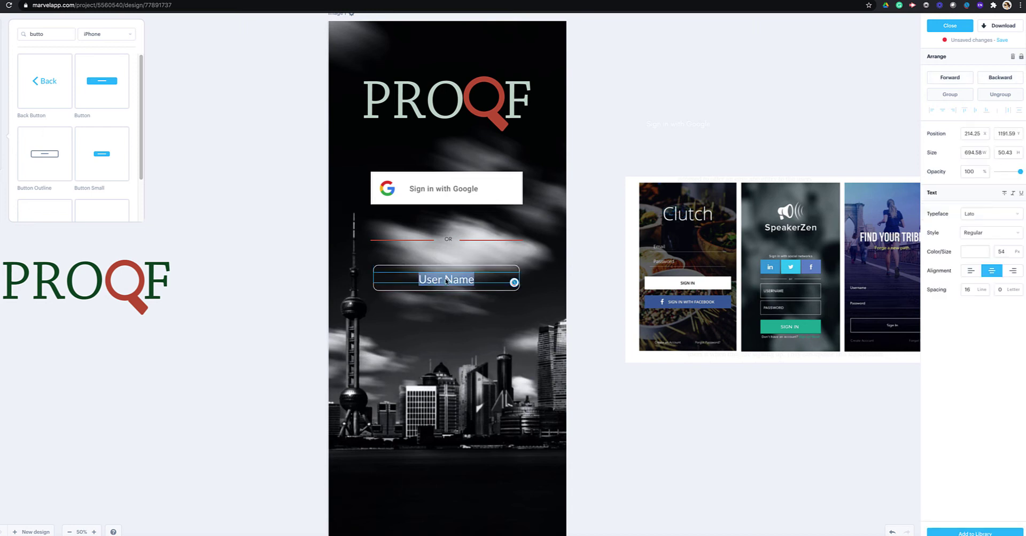
pyautogui.click(1022, 258)
pyautogui.click(682, 412)
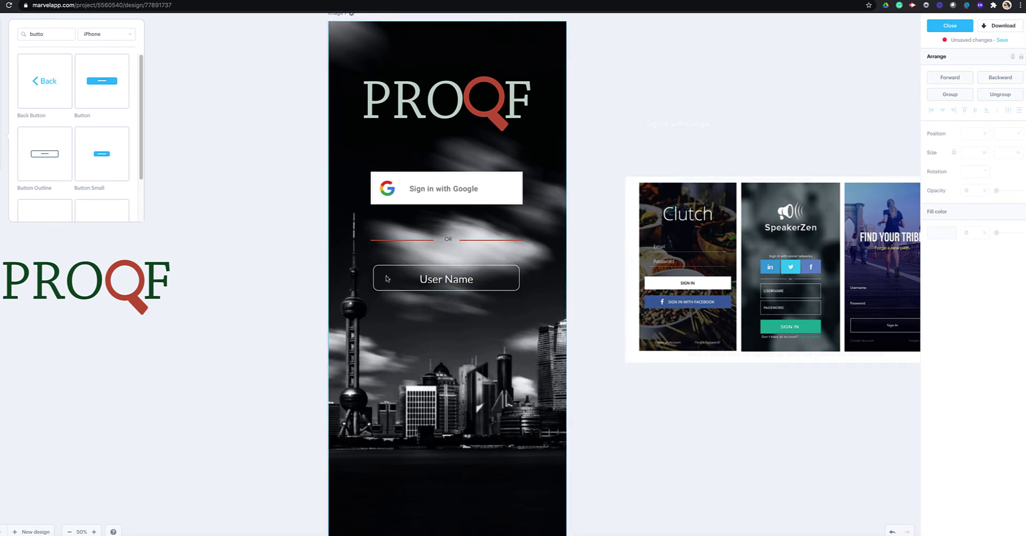
# - Duplicate the User Name field below the original, at about X 216, Y 1368, and change the copy's label to "Password"
pyautogui.click(450, 291)
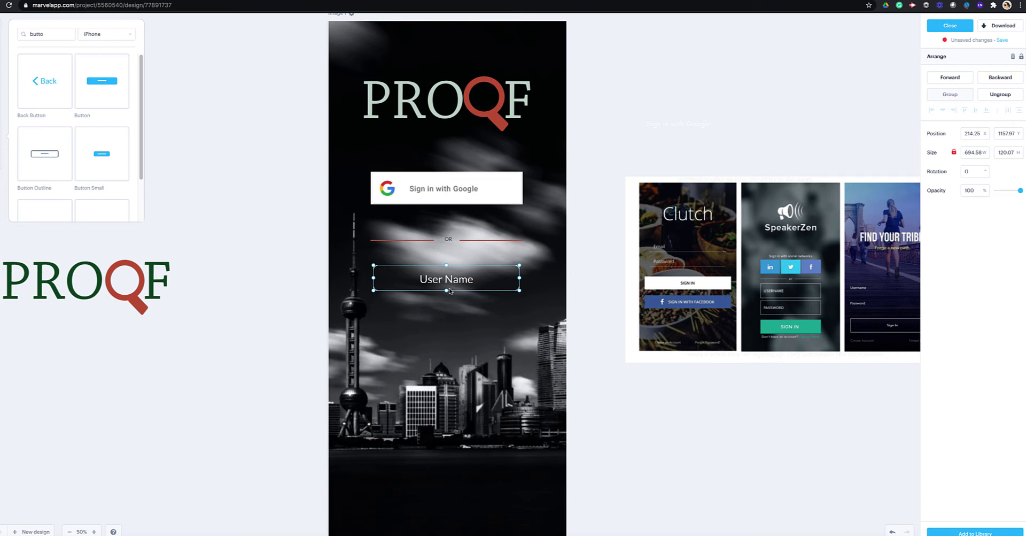
pyautogui.moveTo(450, 291); pyautogui.dragTo(488, 331)
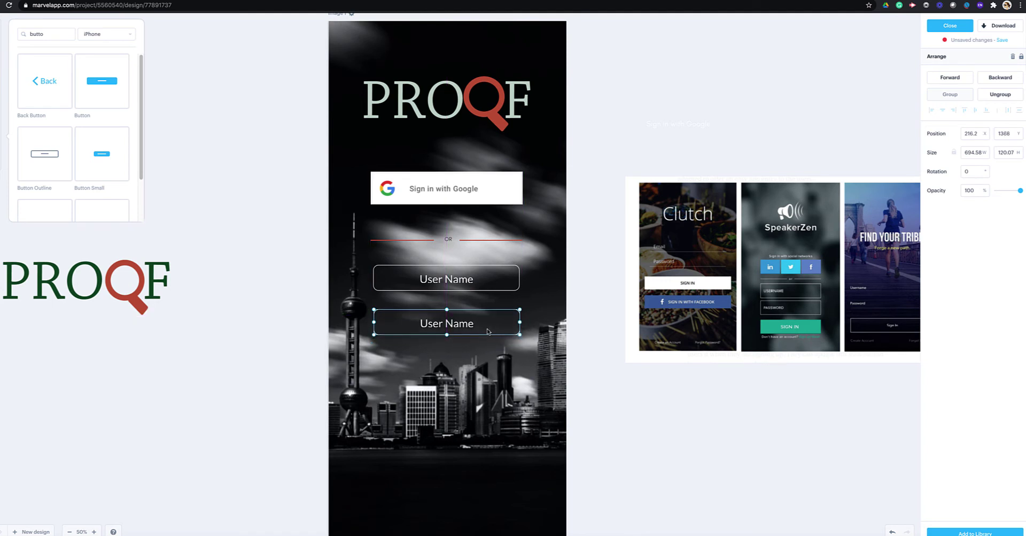
pyautogui.doubleClick(450, 326)
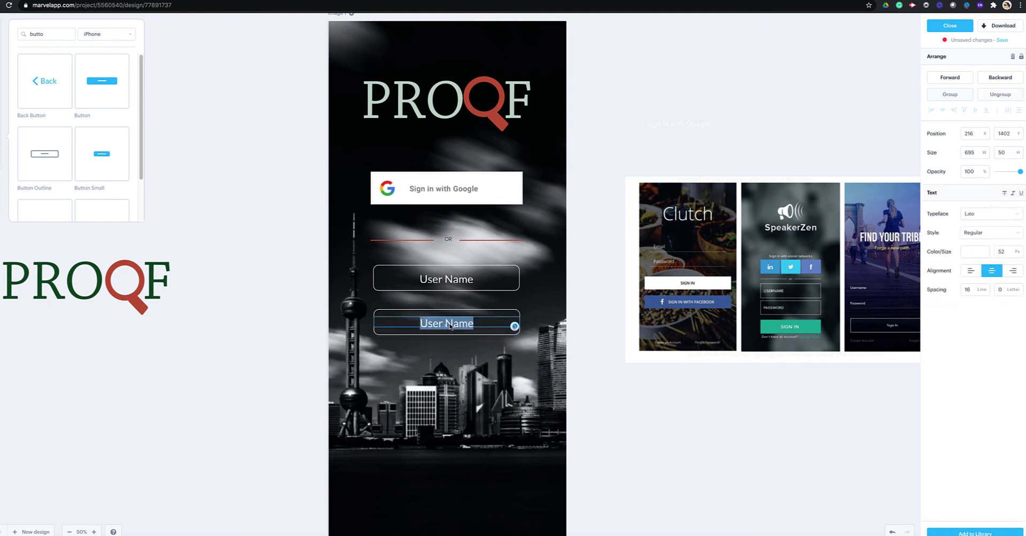
pyautogui.write('Password')
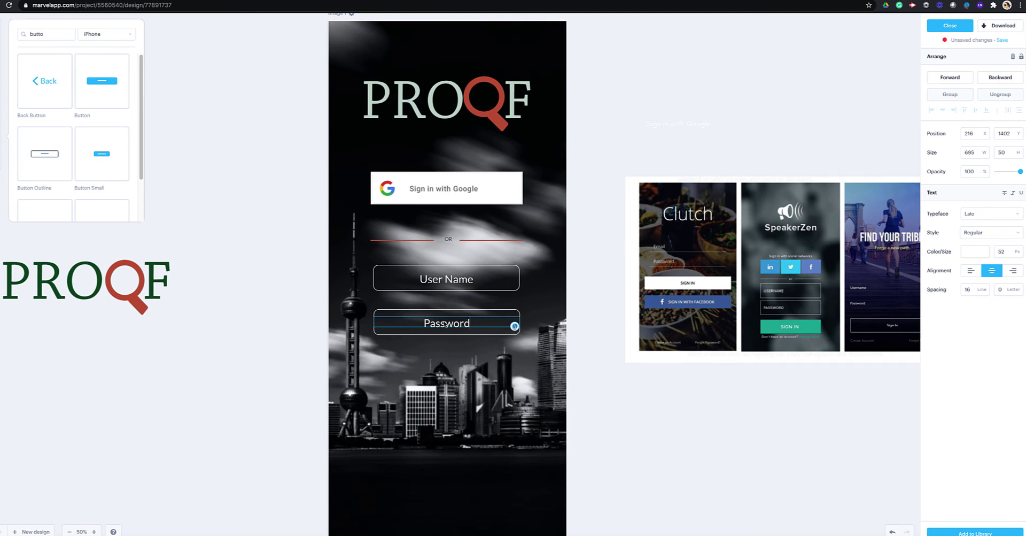
pyautogui.doubleClick(446, 324)
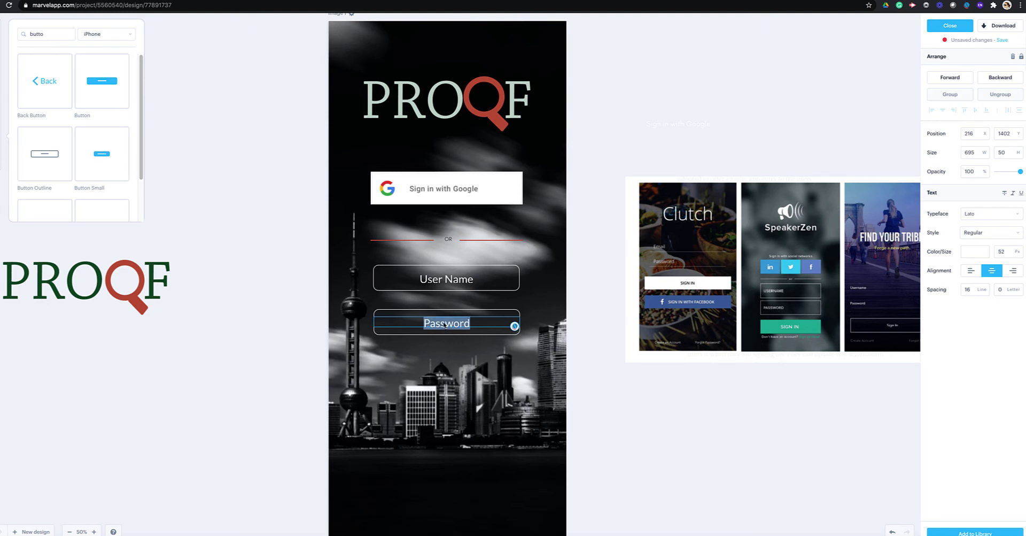
# - Change the field labels to uppercase "PASSWORD" and "USERNAME"
pyautogui.write('PASSWORD')
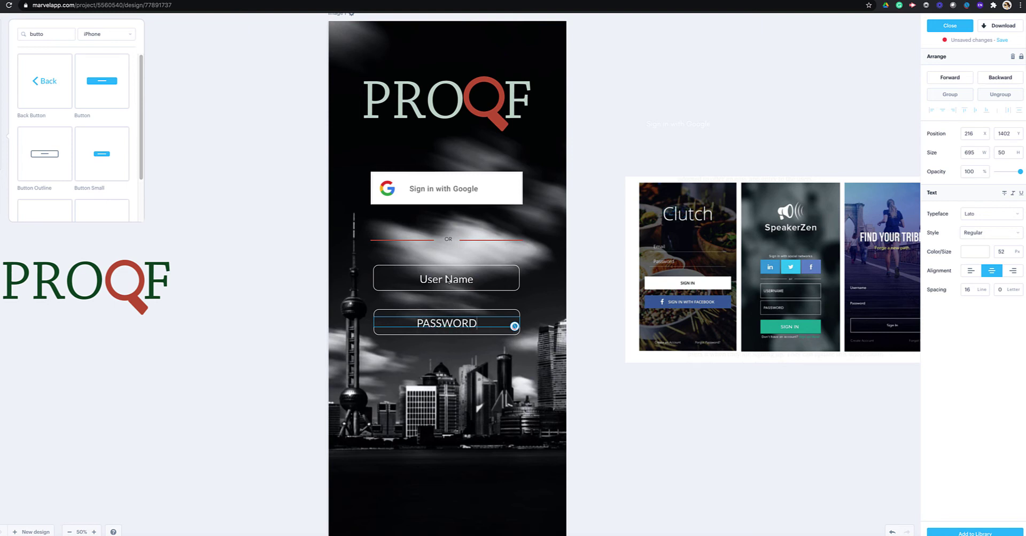
pyautogui.click(448, 279)
pyautogui.doubleClick(448, 279)
pyautogui.tripleClick(448, 279)
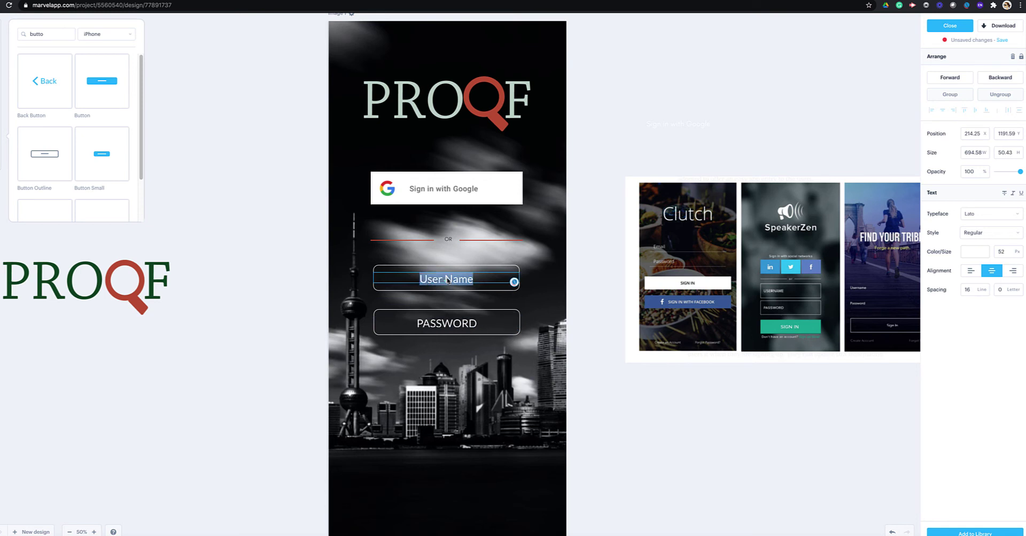
pyautogui.write('USER')
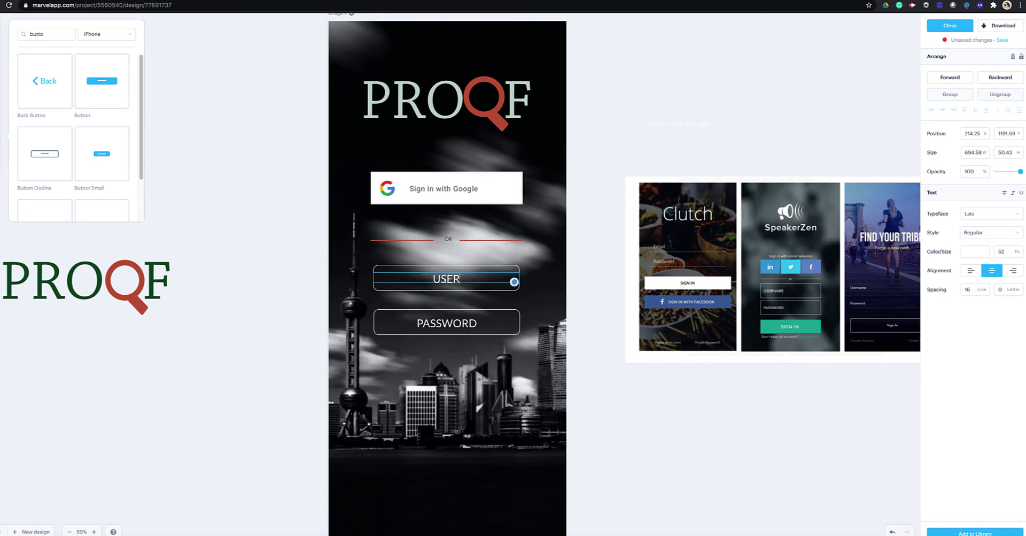
pyautogui.write('NAME')
pyautogui.click(623, 423)
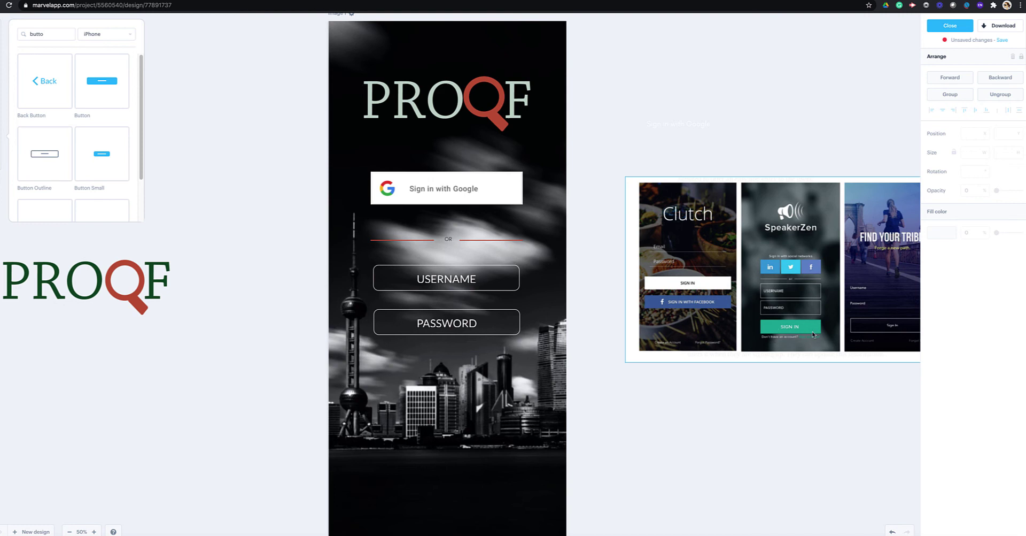
# - Add a filled Button component directly below the password field, about 709 by 123 px at about X 208, Y 1526
pyautogui.moveTo(110, 87)
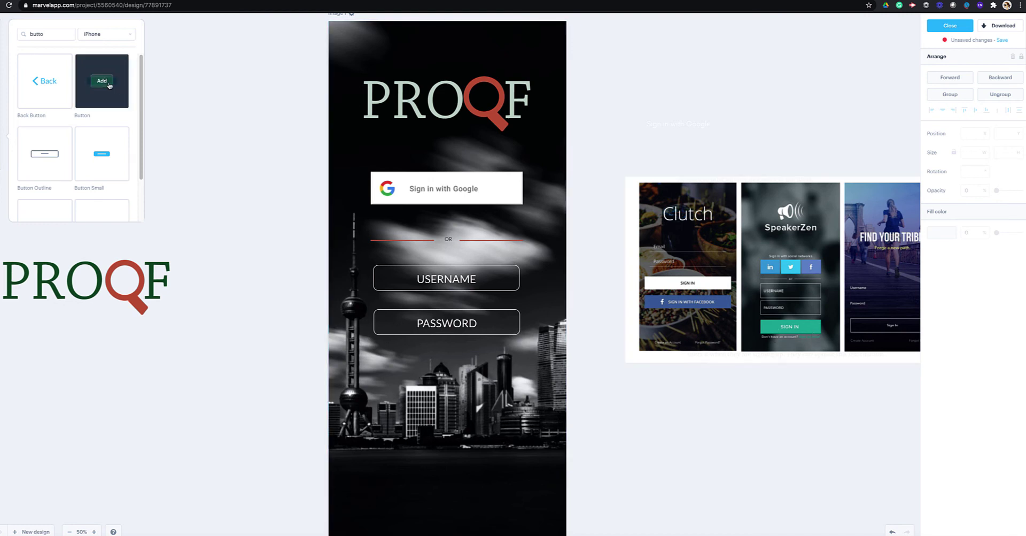
pyautogui.click(102, 81)
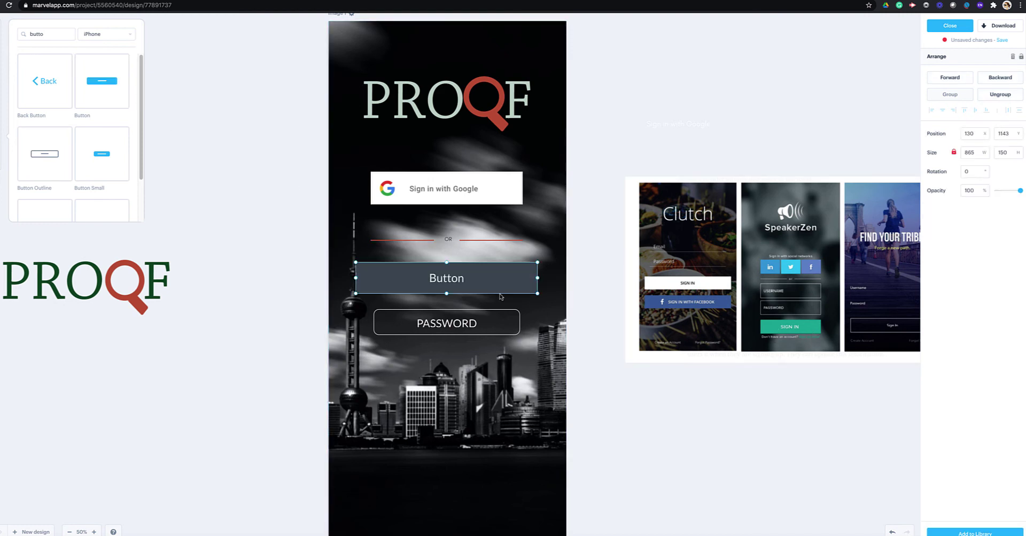
pyautogui.moveTo(455, 272); pyautogui.dragTo(460, 412)
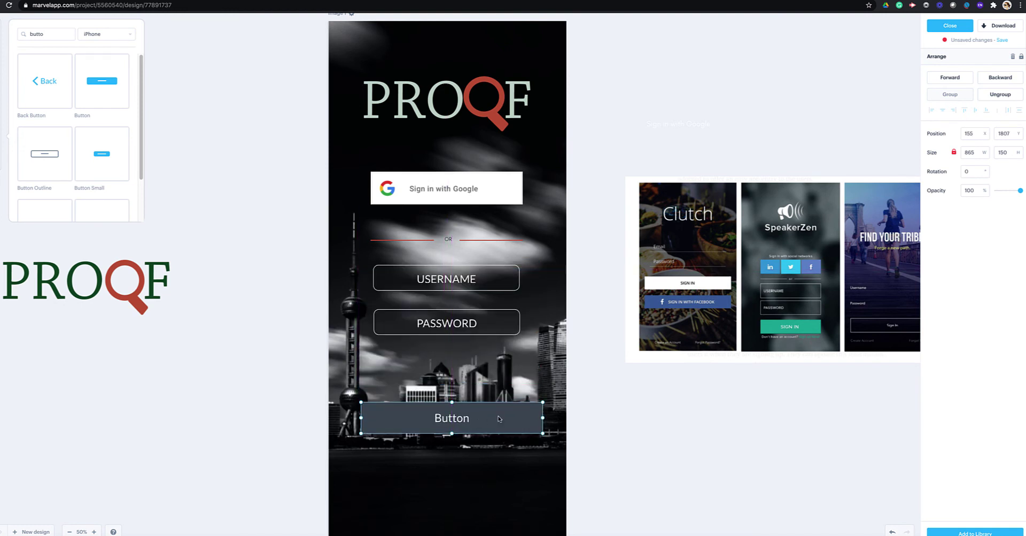
pyautogui.moveTo(543, 417); pyautogui.dragTo(520, 355)
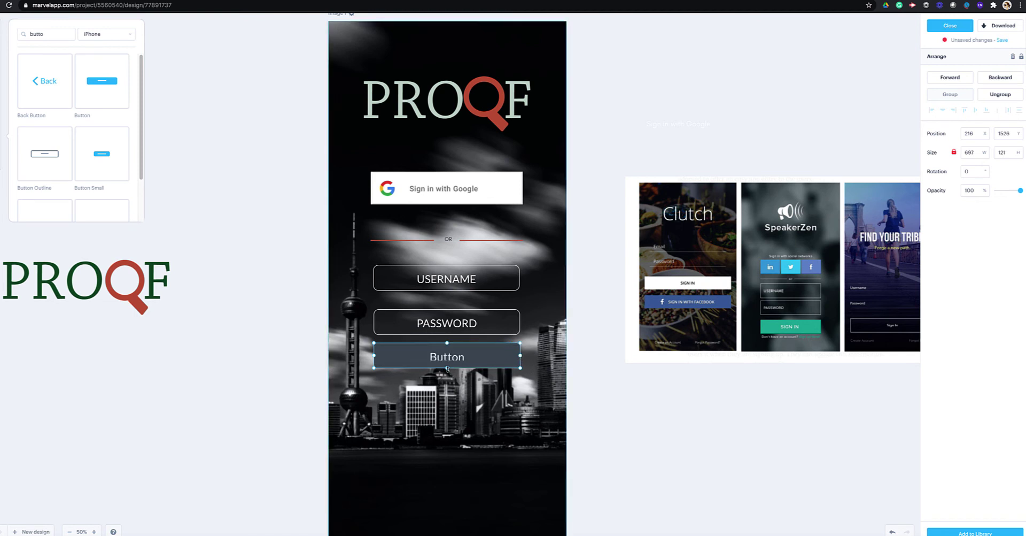
pyautogui.moveTo(447, 368); pyautogui.dragTo(457, 371)
# - Replace the new button's label with "SIGN IN"
pyautogui.doubleClick(449, 357)
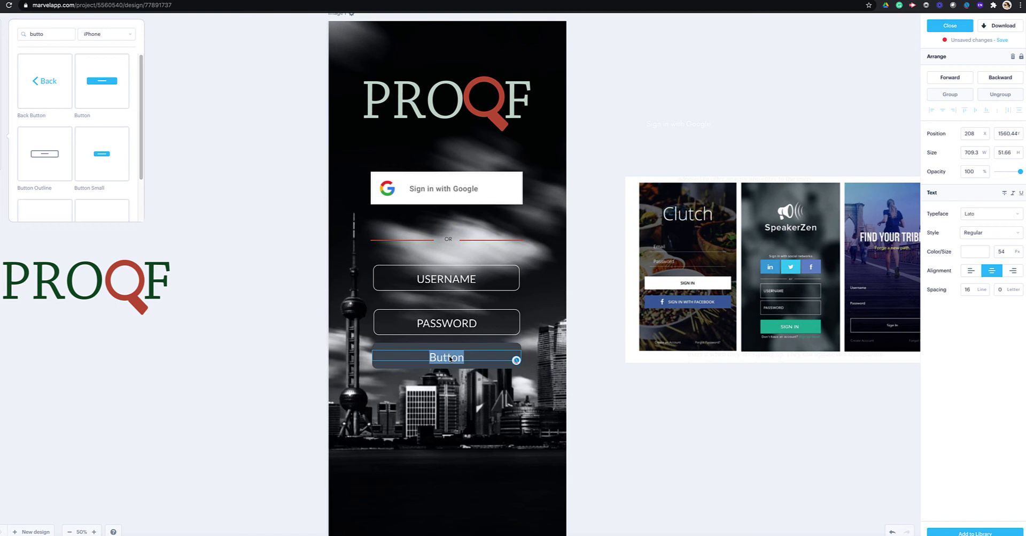
pyautogui.write('SIGN IN')
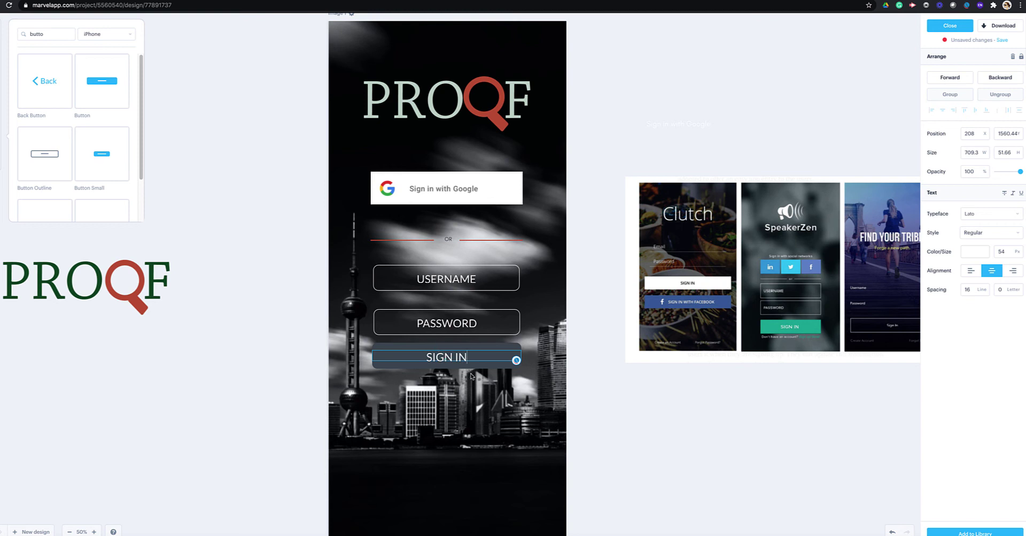
pyautogui.click(610, 400)
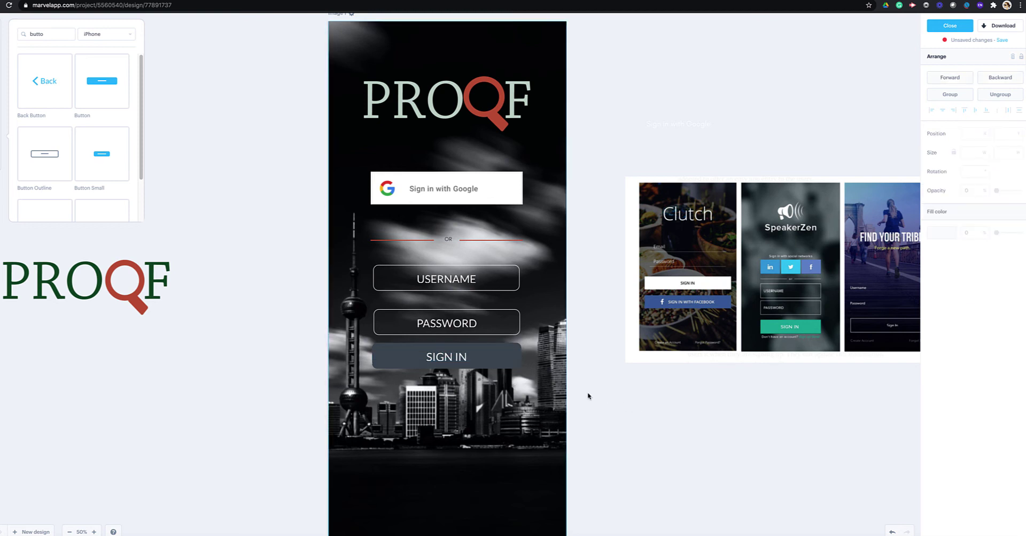
# - Fill the SIGN IN button's background with the red sampled from the magnifying glass in the PROOF logo
pyautogui.click(509, 367)
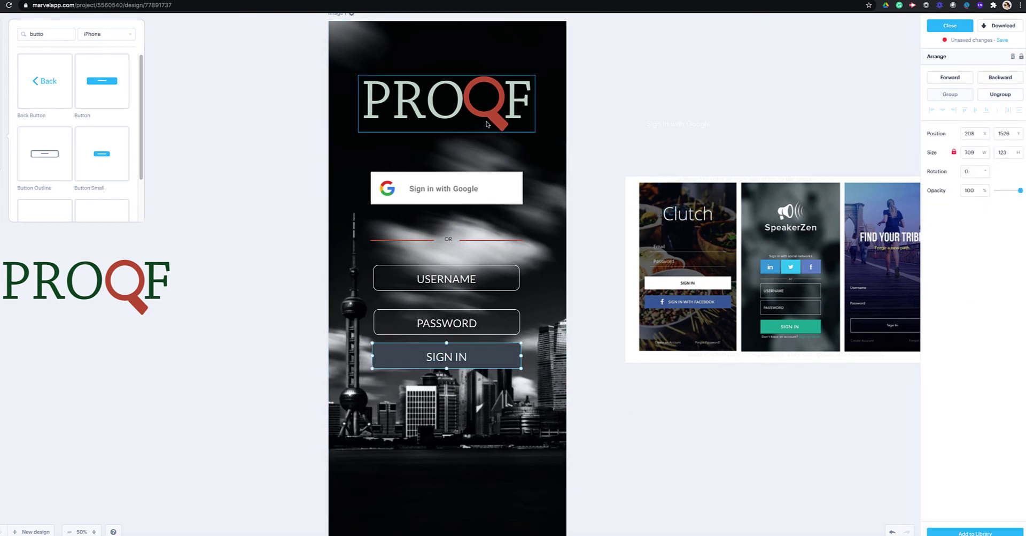
pyautogui.click(493, 367)
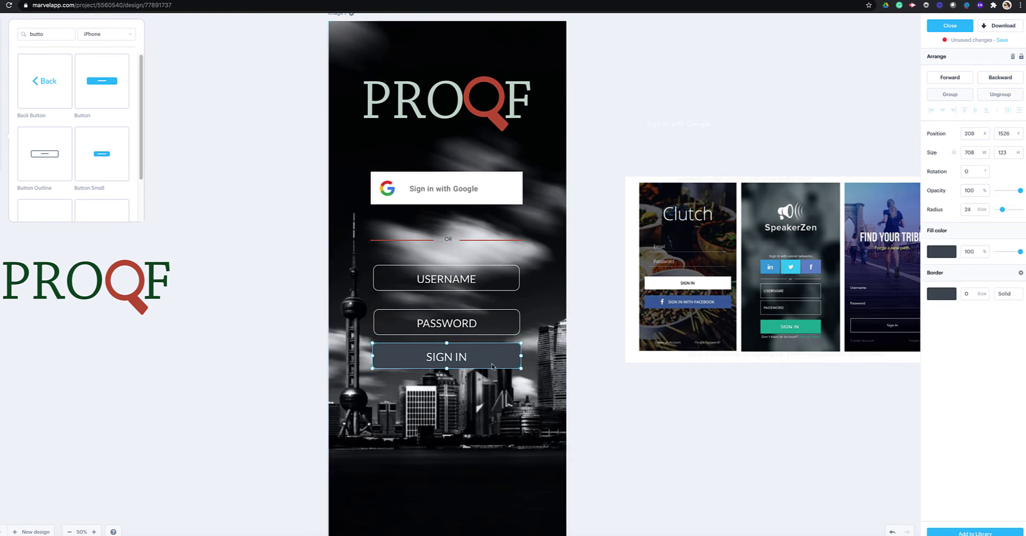
pyautogui.click(945, 254)
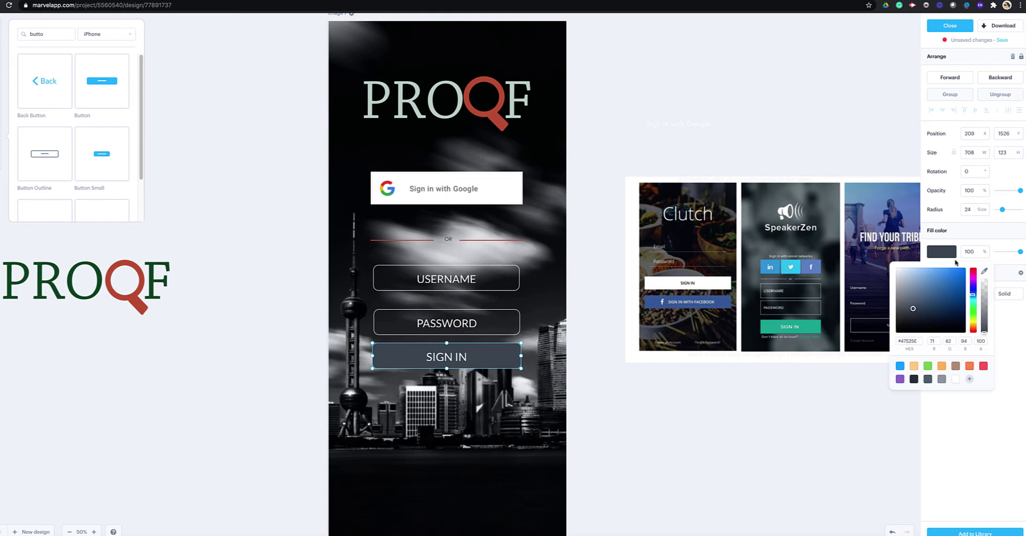
pyautogui.click(985, 271)
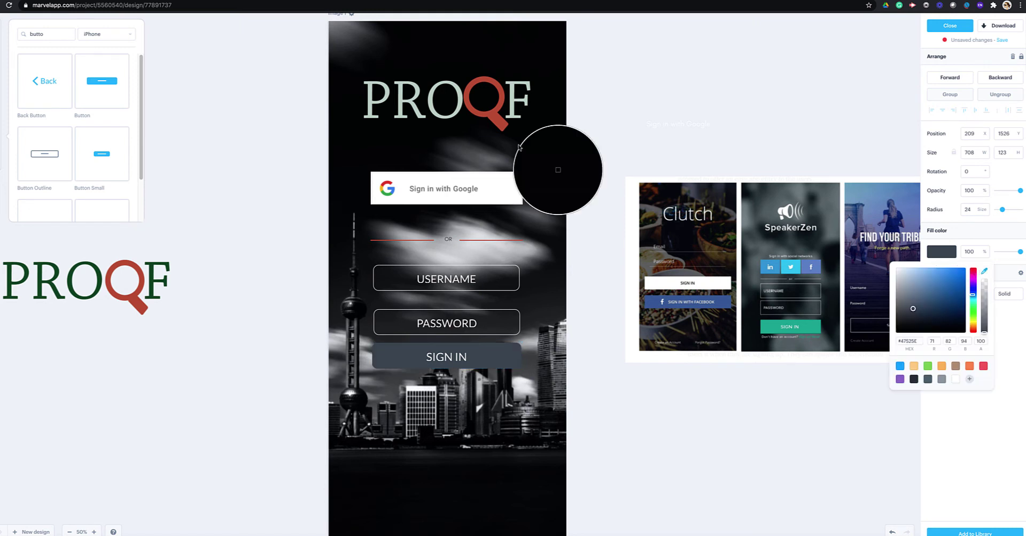
pyautogui.click(484, 116)
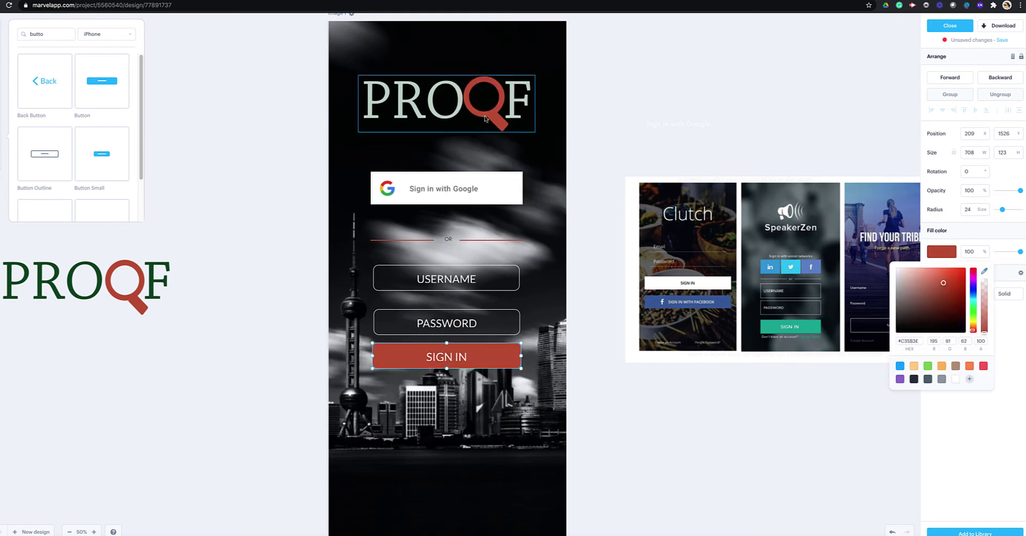
pyautogui.click(660, 441)
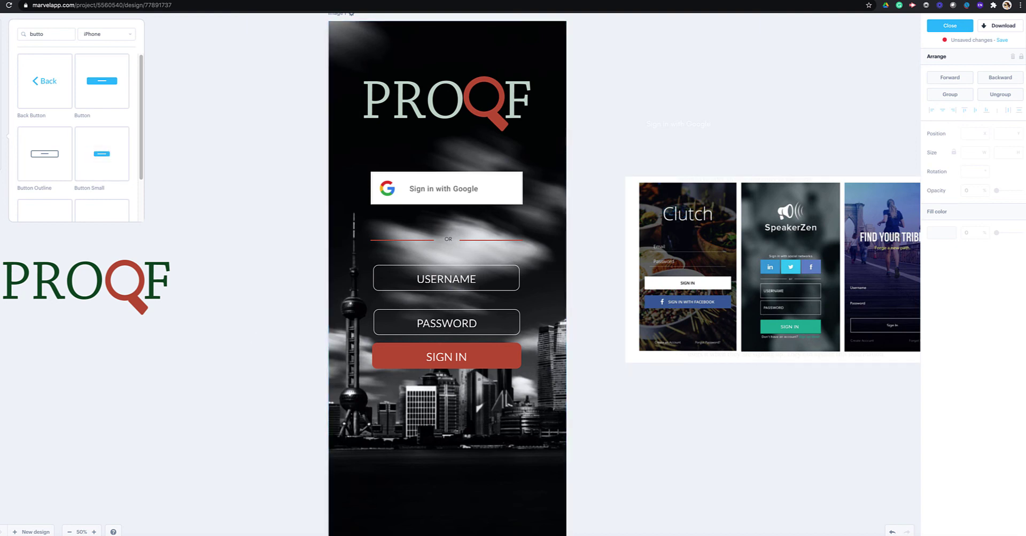
# - Add a text label reading "Type Create an account" over the username field and color it white
pyautogui.click(446, 278)
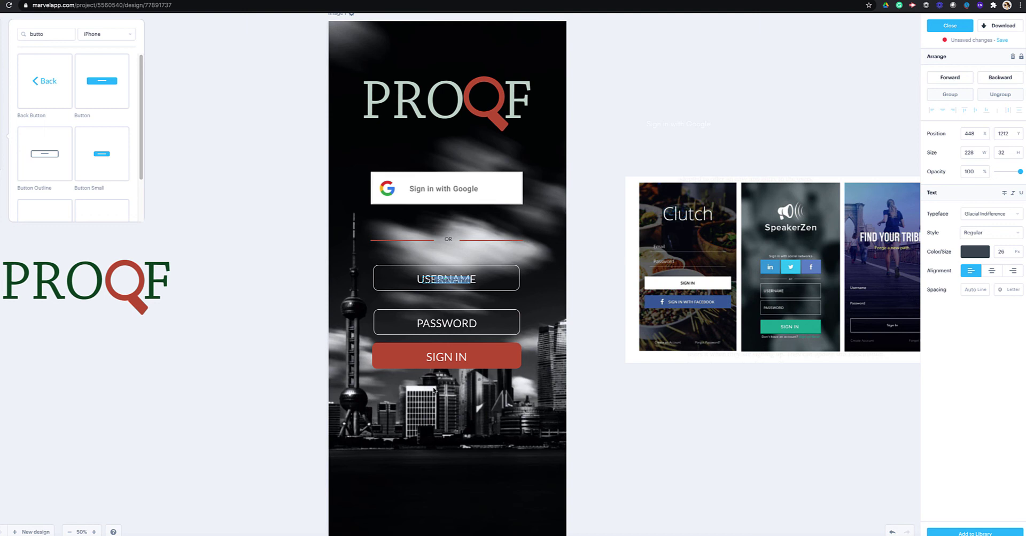
pyautogui.press('BackSpace')
pyautogui.write('mailad')
pyautogui.write('usernam')
pyautogui.click(450, 279)
pyautogui.click(980, 254)
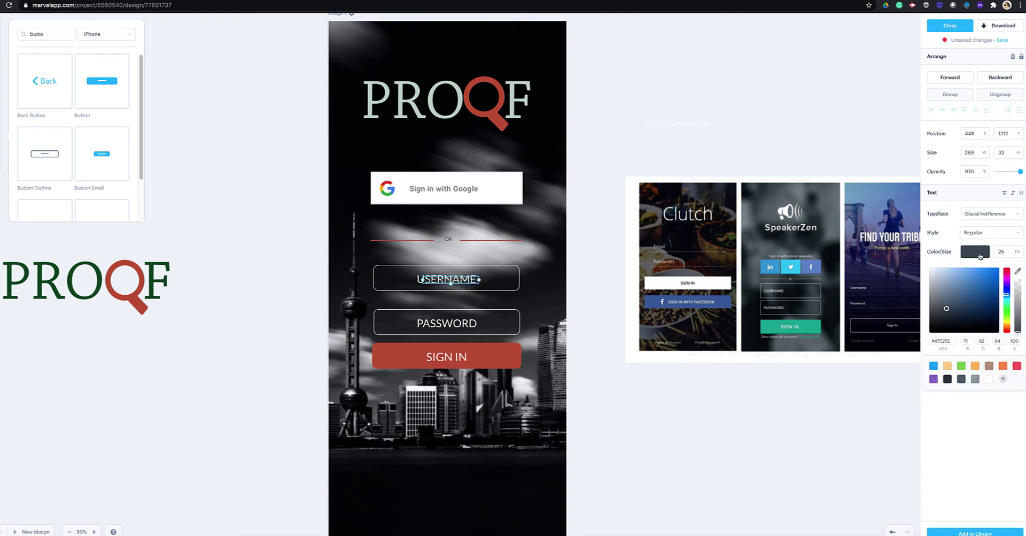
pyautogui.click(989, 378)
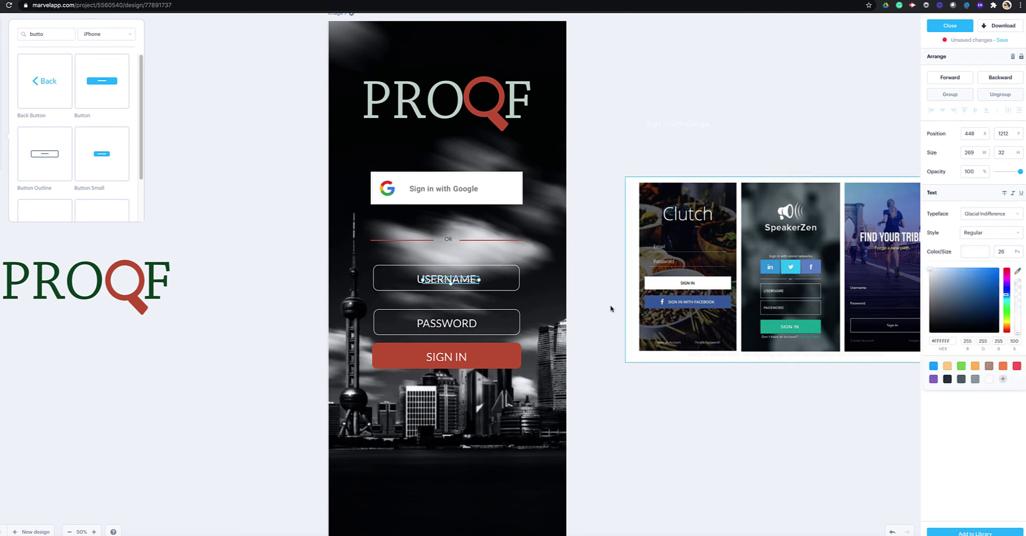
# - Move the text label below the SIGN IN button to about X 233, Y 1672, and shorten it to "Create an account"
pyautogui.moveTo(466, 282); pyautogui.dragTo(421, 378)
pyautogui.click(620, 410)
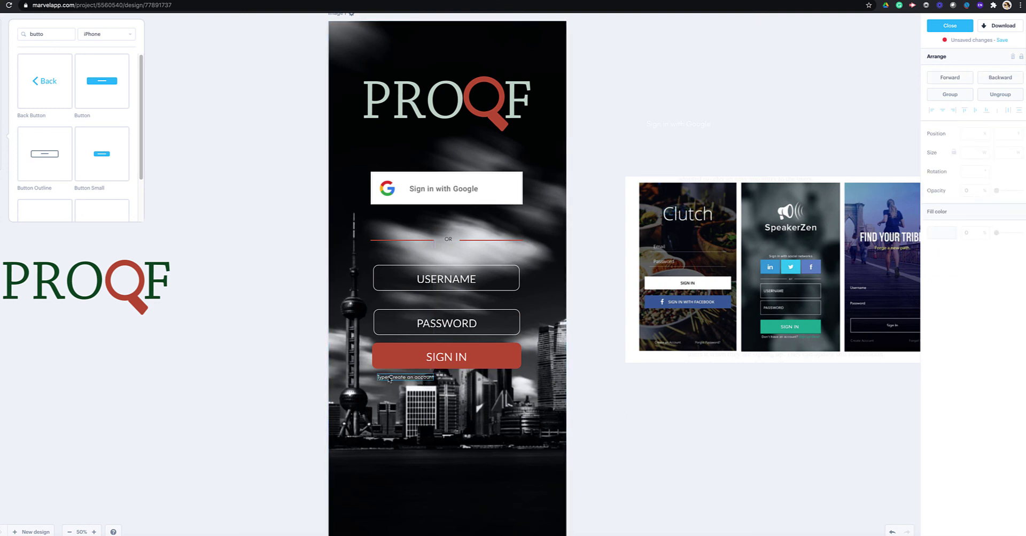
pyautogui.click(389, 377)
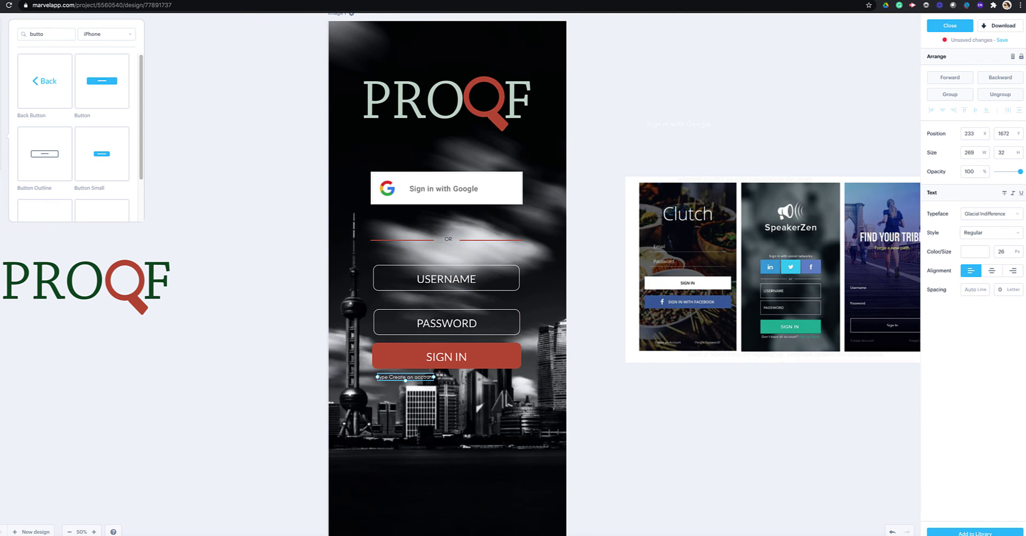
pyautogui.doubleClick(383, 377)
pyautogui.press('Delete')
pyautogui.press('Delete')
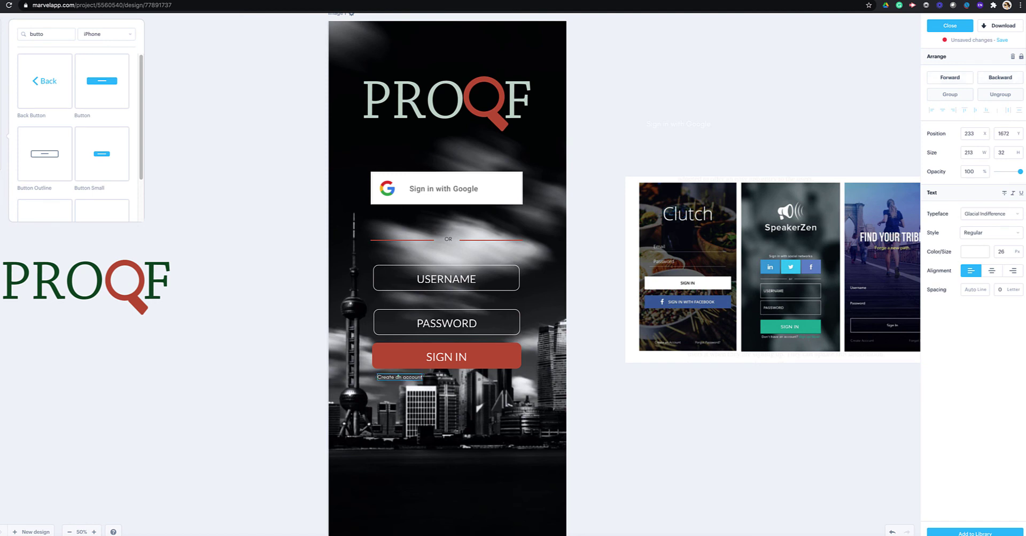
# - Set the font size of the "Create an account" text to 30
pyautogui.tripleClick(411, 377)
pyautogui.click(1020, 251)
pyautogui.click(1021, 252)
pyautogui.click(1020, 252)
pyautogui.click(1020, 251)
pyautogui.click(1020, 251)
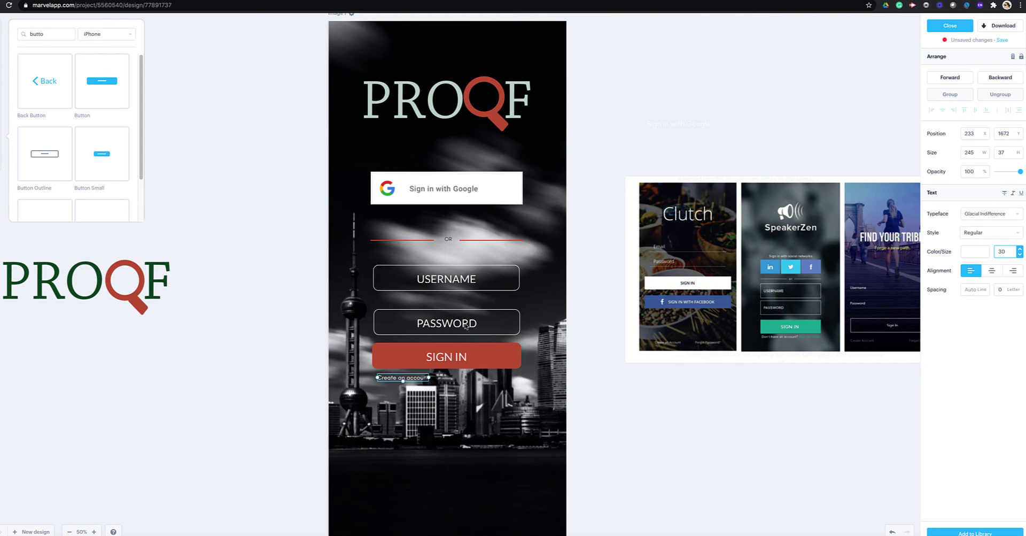
# - Duplicate the "Create an account" text to its right, at about X 652, Y 1691, and change the copy to "Forgot Password"
pyautogui.click(411, 379)
pyautogui.moveTo(411, 379); pyautogui.dragTo(495, 384)
pyautogui.doubleClick(495, 384)
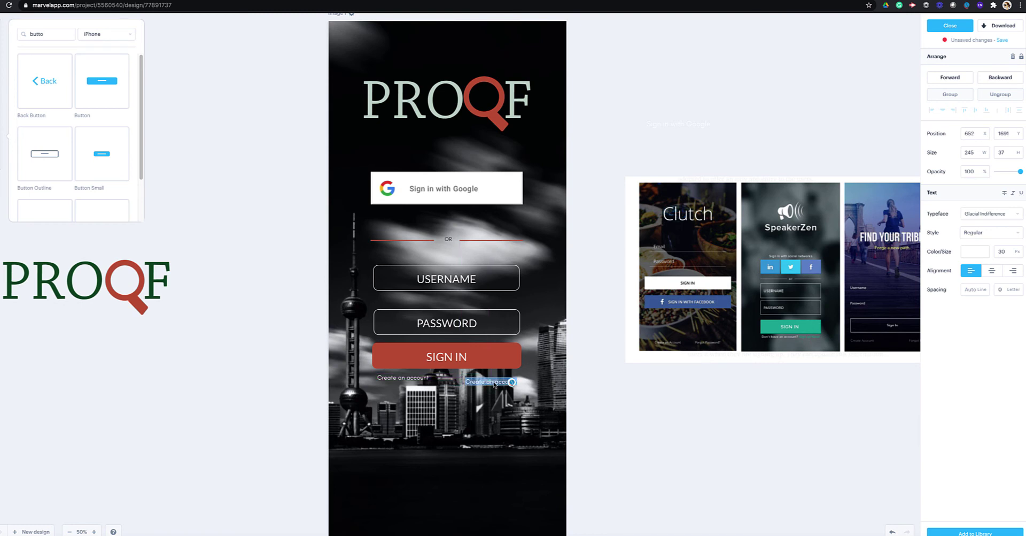
pyautogui.write('Forgot Password')
pyautogui.tripleClick(493, 382)
# - Try coloring the "Forgot Password" text with the red sampled from the SIGN IN button
pyautogui.click(967, 256)
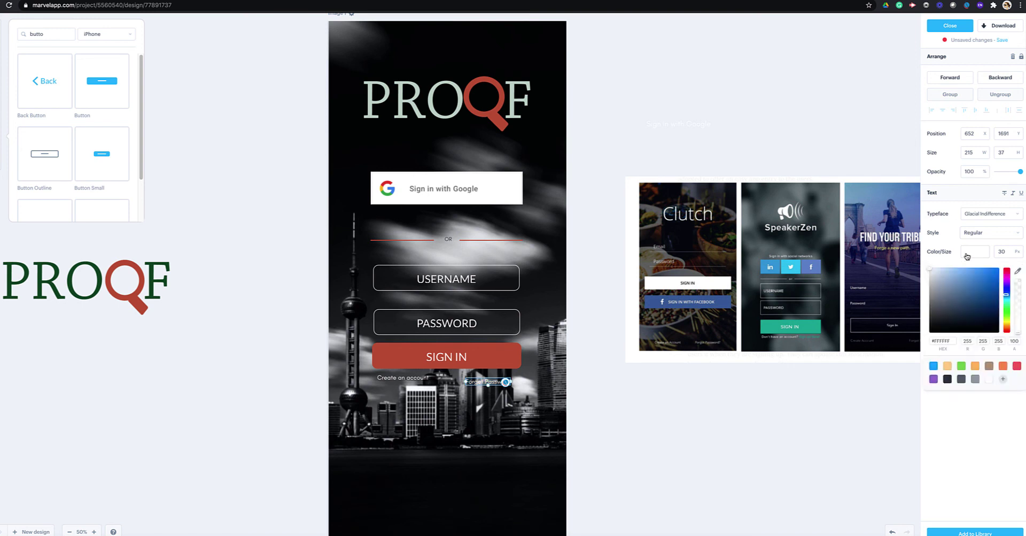
pyautogui.click(1019, 272)
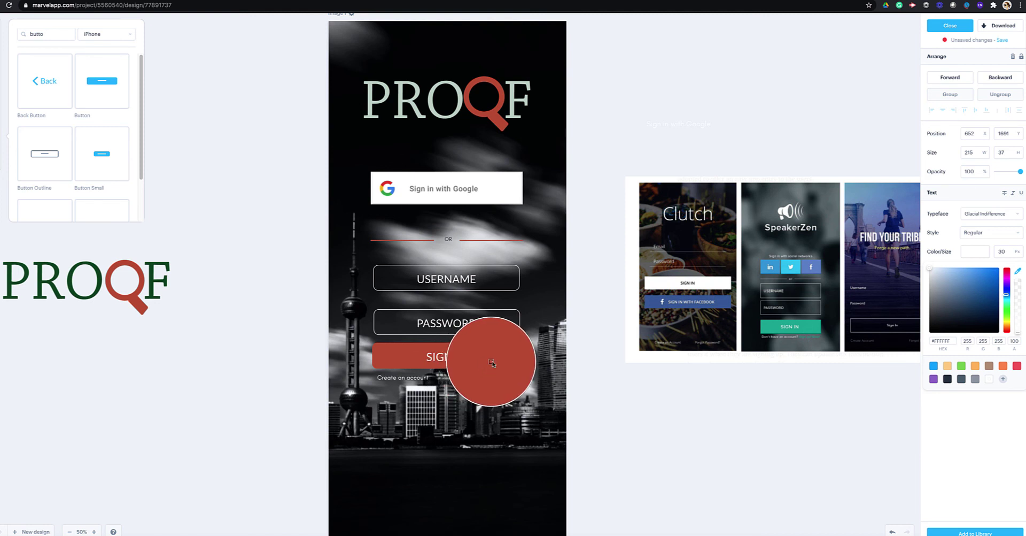
pyautogui.click(492, 363)
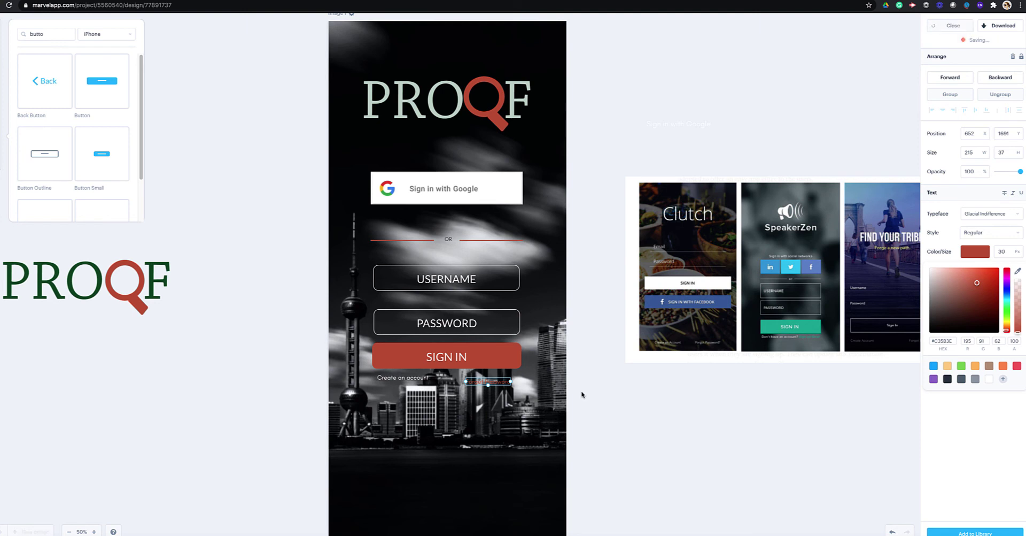
pyautogui.click(630, 403)
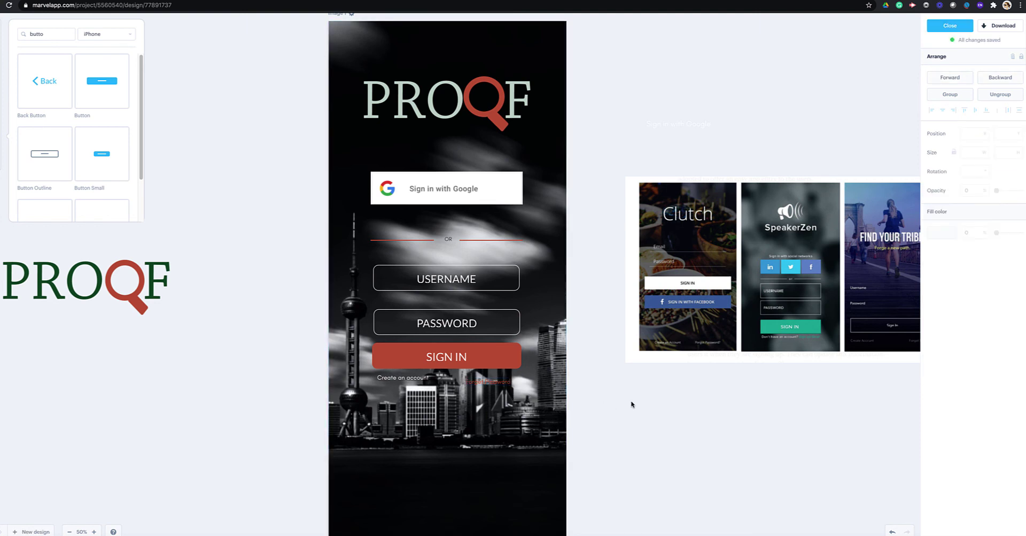
# - Set the color of the "Forgot Password" text to white
pyautogui.click(486, 382)
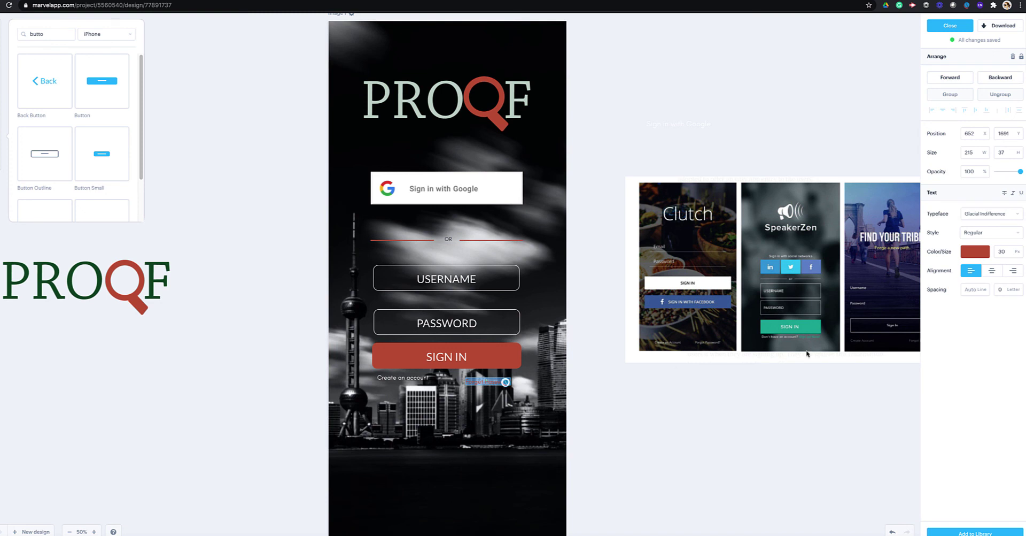
pyautogui.click(980, 255)
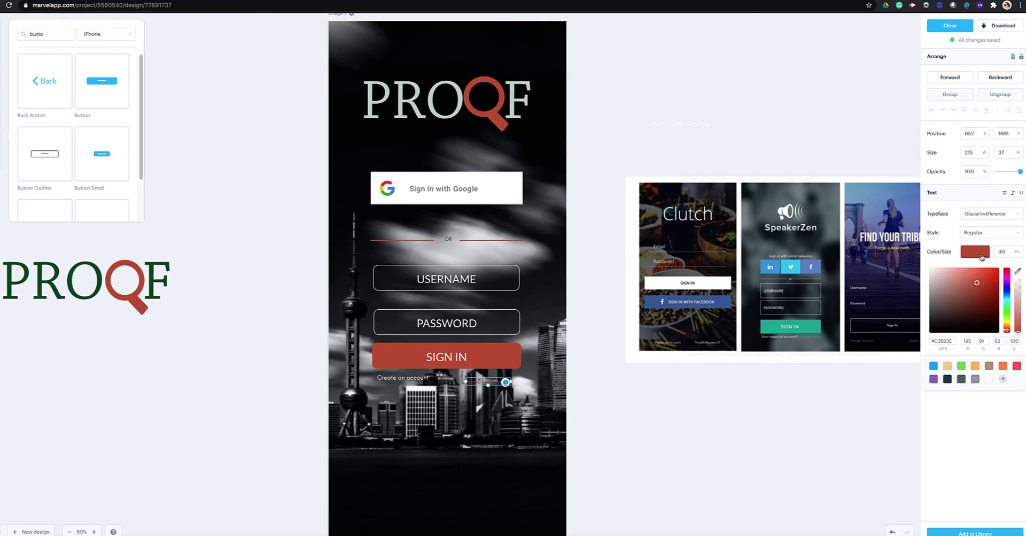
pyautogui.click(988, 381)
pyautogui.click(737, 455)
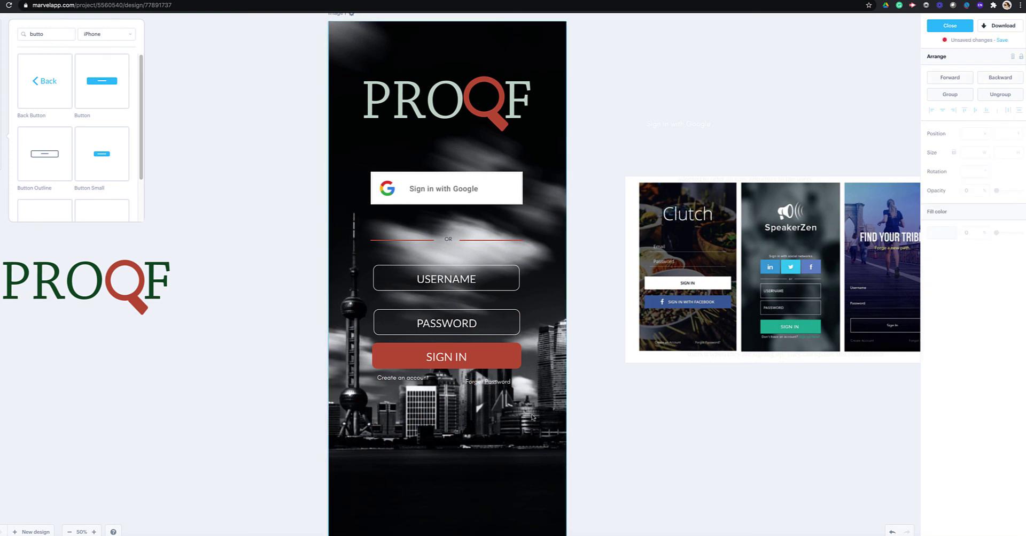
# - Move the "Forgot Password" text slightly right and up to Y 1672, level with "Create an account"
pyautogui.click(501, 384)
pyautogui.moveTo(501, 385); pyautogui.dragTo(505, 384)
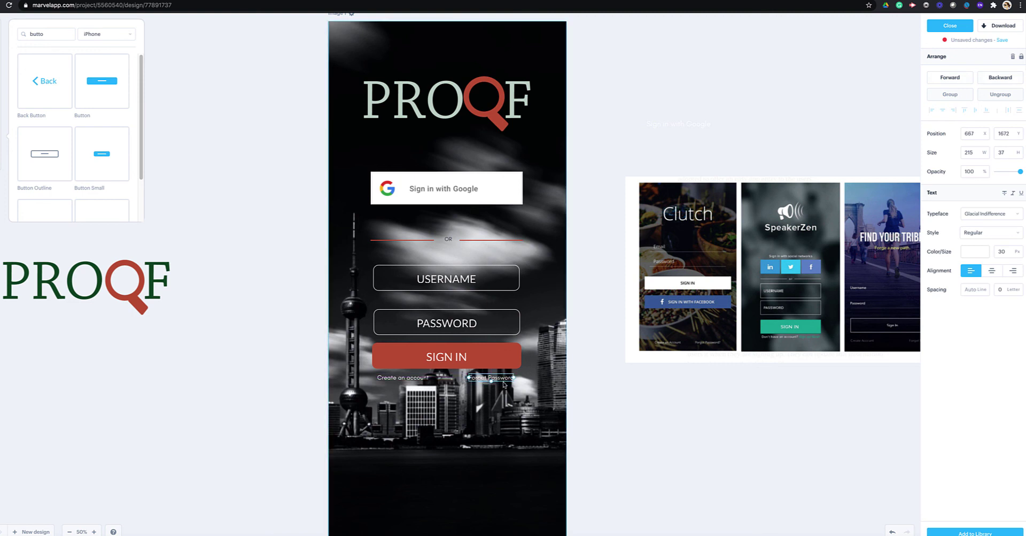
pyautogui.click(620, 425)
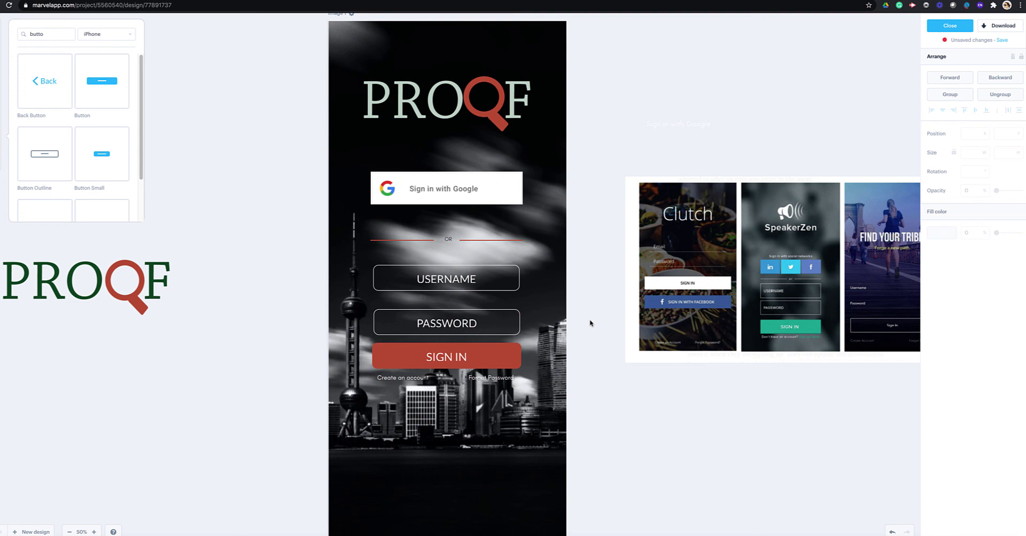
# - Save the login screen design and close the editor to return to the Proof project
pyautogui.click(1001, 40)
pyautogui.click(951, 27)
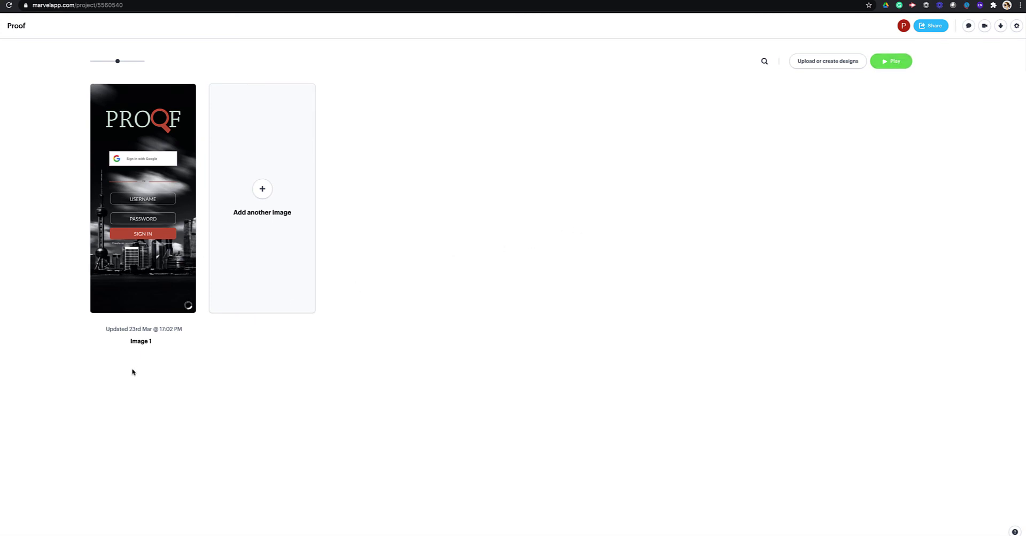
# - Preview the login screen as a playable prototype in the phone frame and return to the Proof project
pyautogui.moveTo(177, 148)
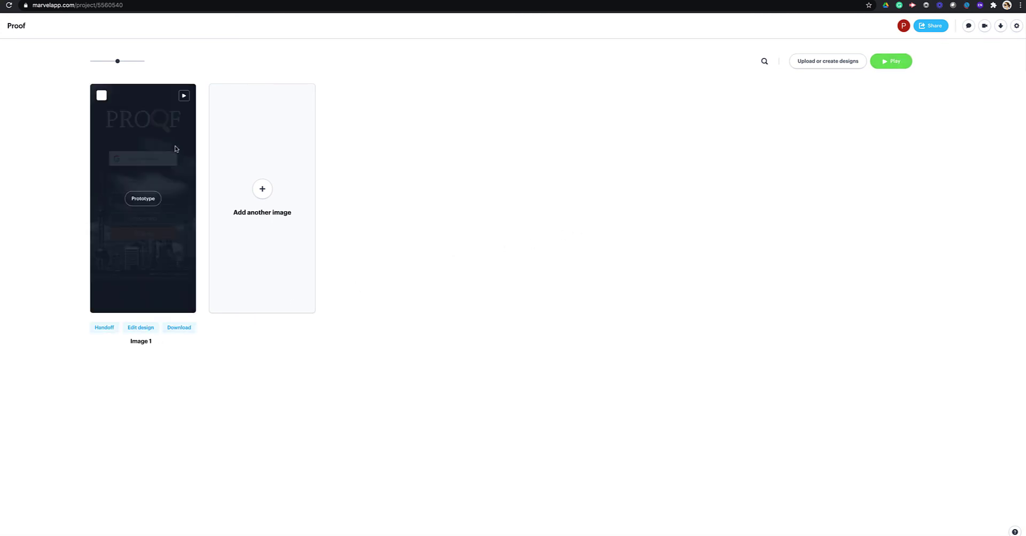
pyautogui.click(183, 97)
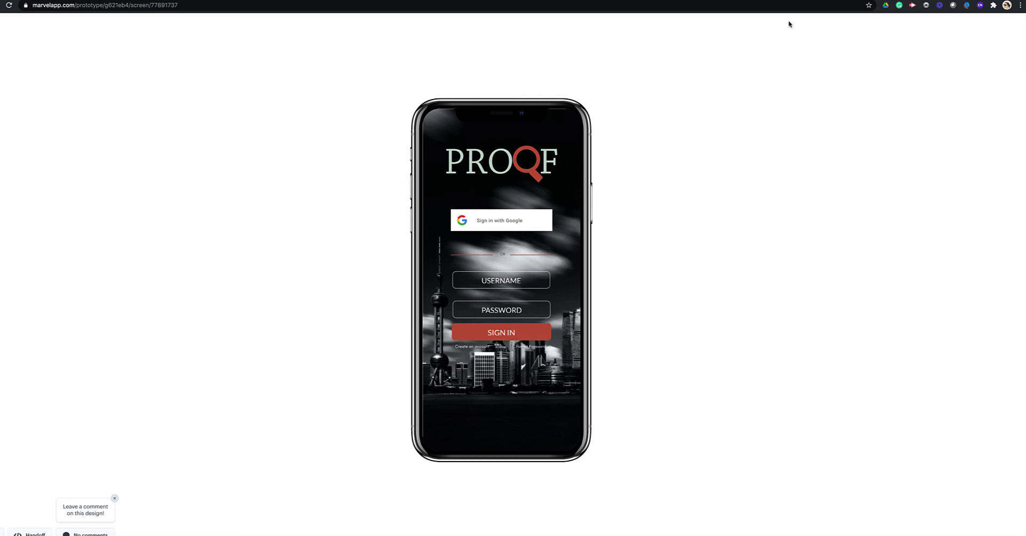
pyautogui.click(636, 5)
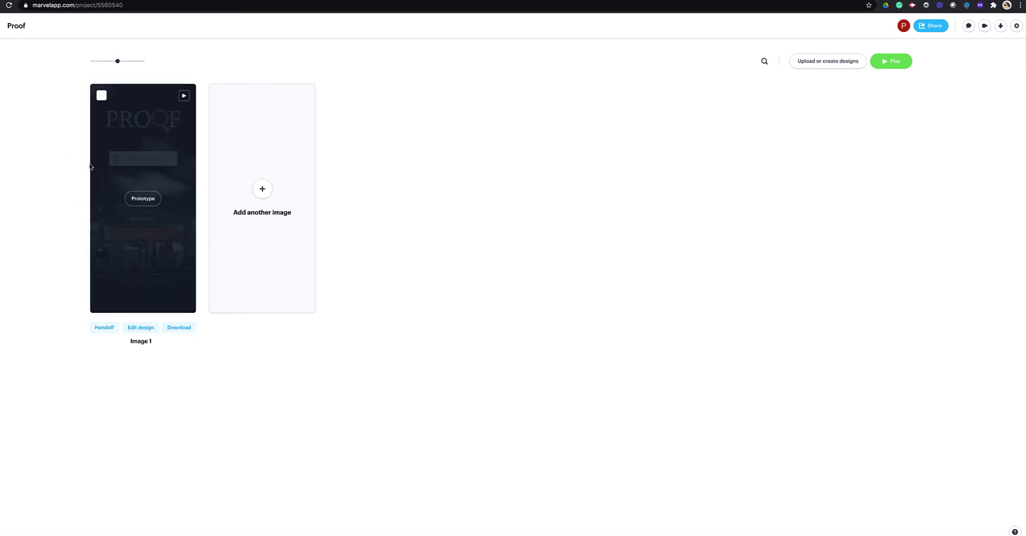
# - Review the login screen's layout and specifications in Handoff and download all of its screen assets
pyautogui.moveTo(110, 330)
pyautogui.click(105, 327)
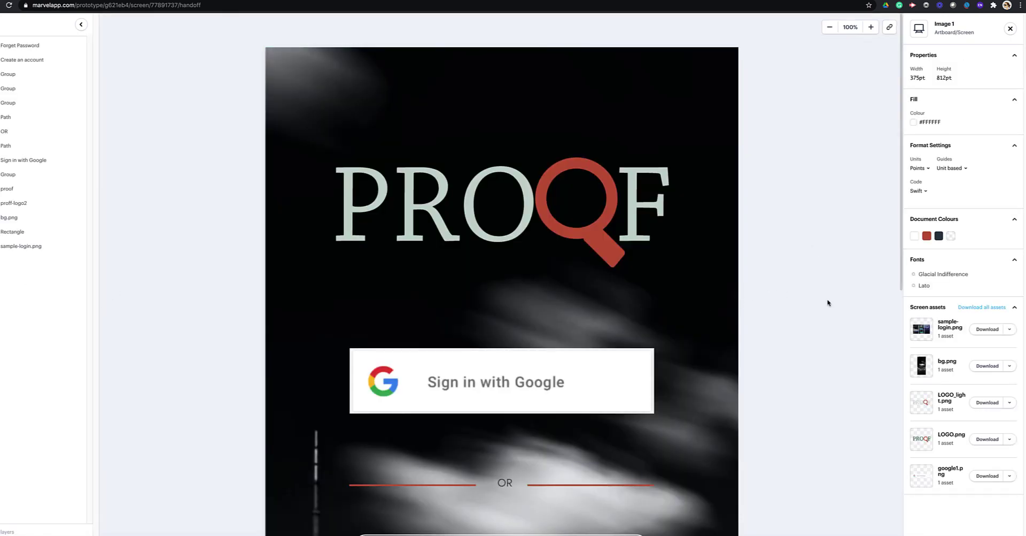
pyautogui.scroll(-4, 828, 301)
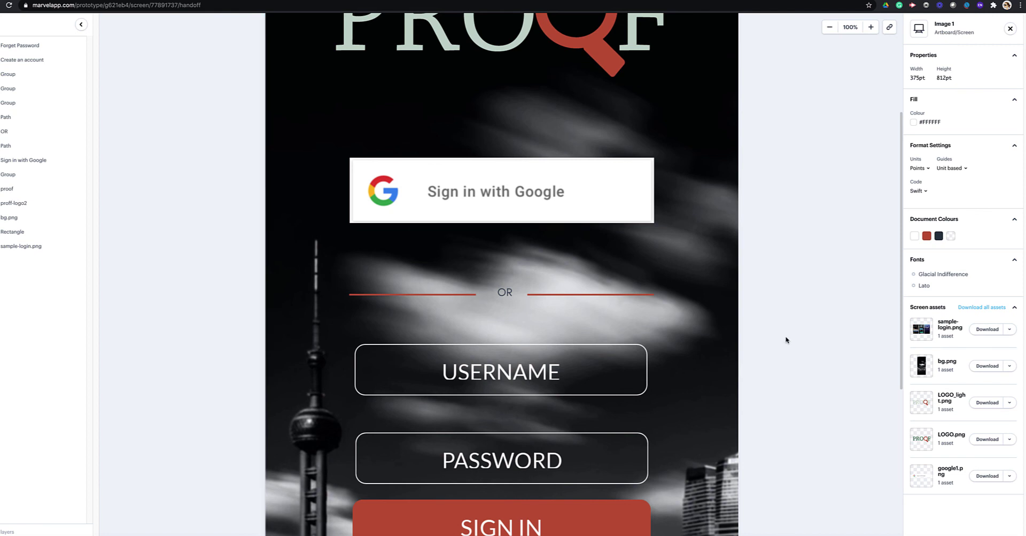
pyautogui.scroll(-2, 790, 339)
pyautogui.scroll(-4, 794, 341)
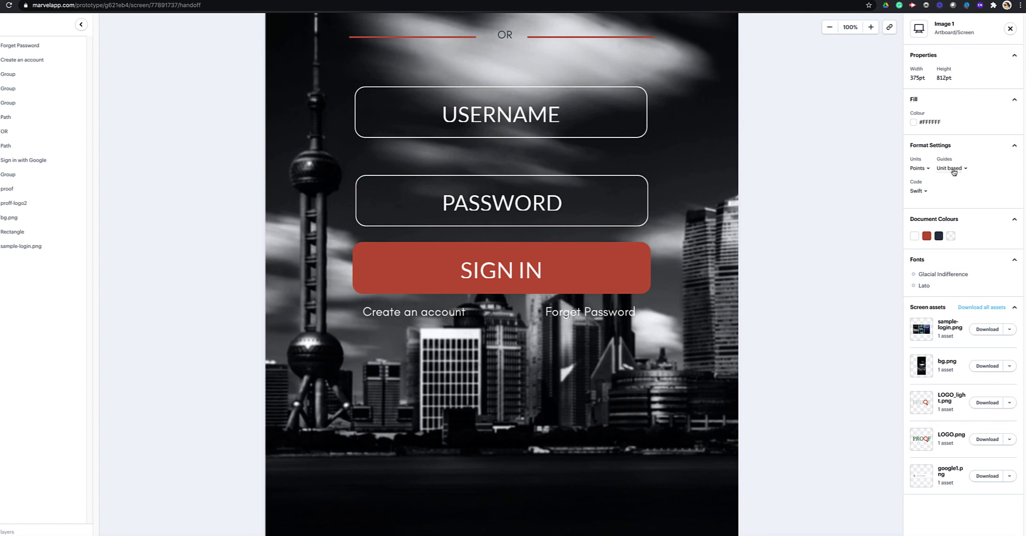
pyautogui.click(985, 308)
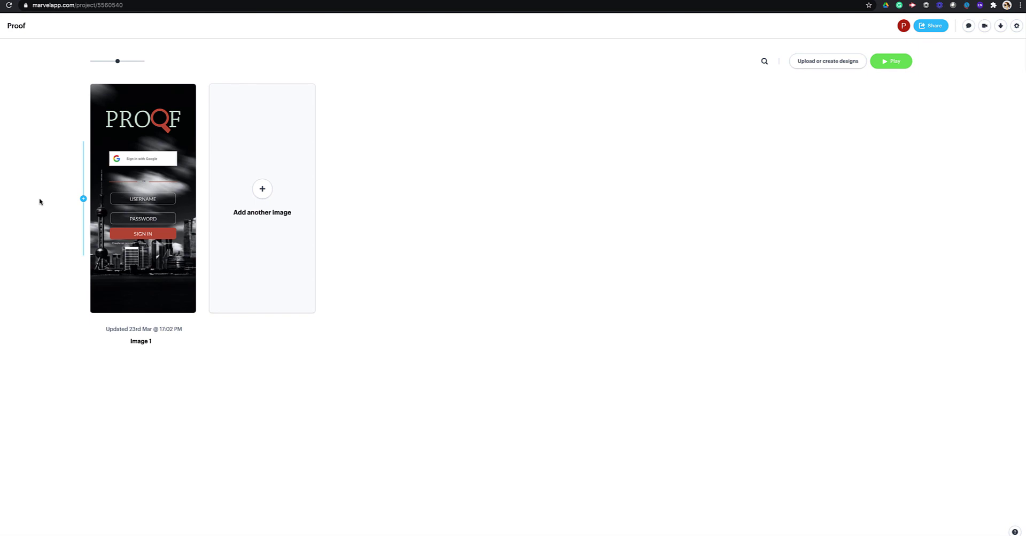
# - Download the Image 1 login screen from the Proof project, view the downloaded picture and return to the project
pyautogui.moveTo(87, 273)
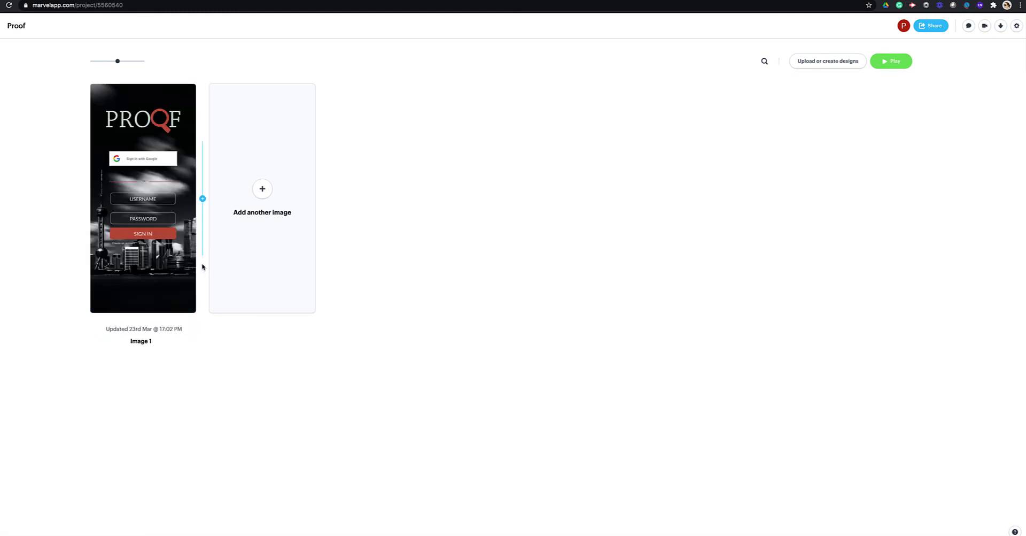
pyautogui.moveTo(179, 324)
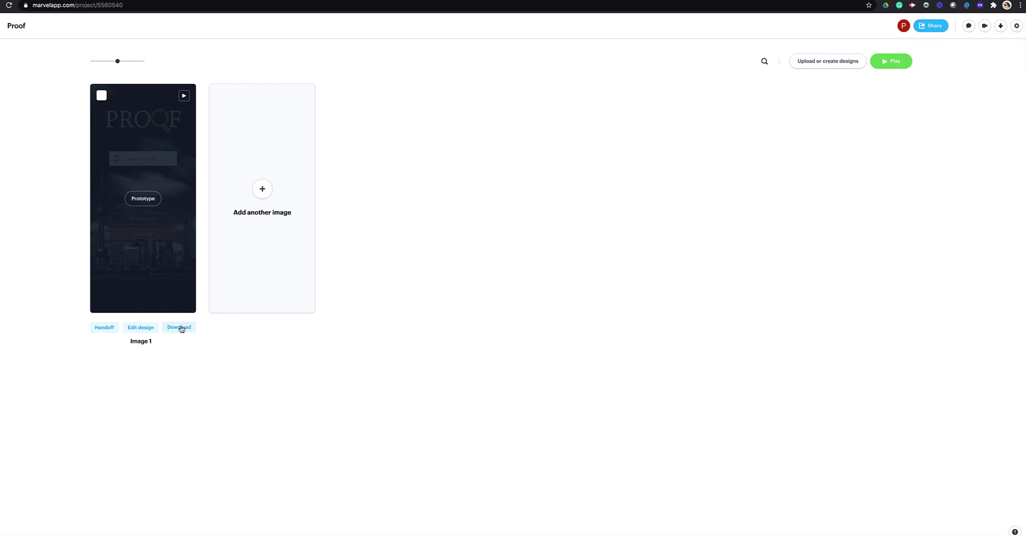
pyautogui.click(181, 327)
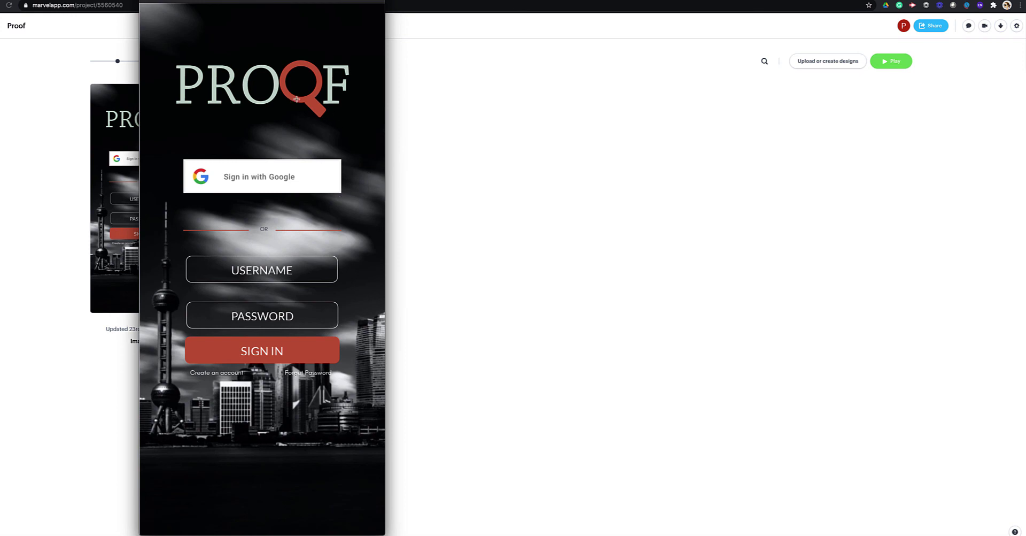
pyautogui.click(619, 131)
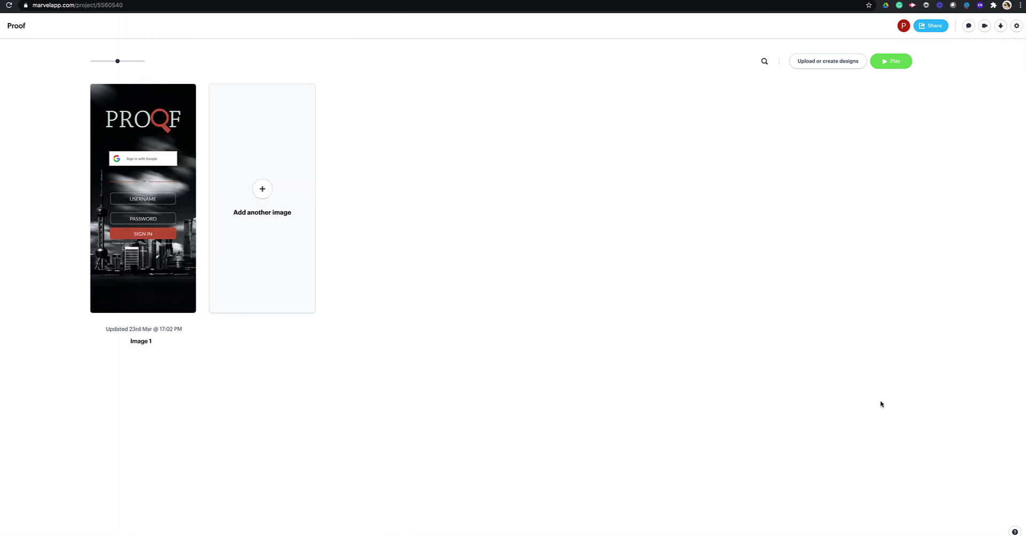